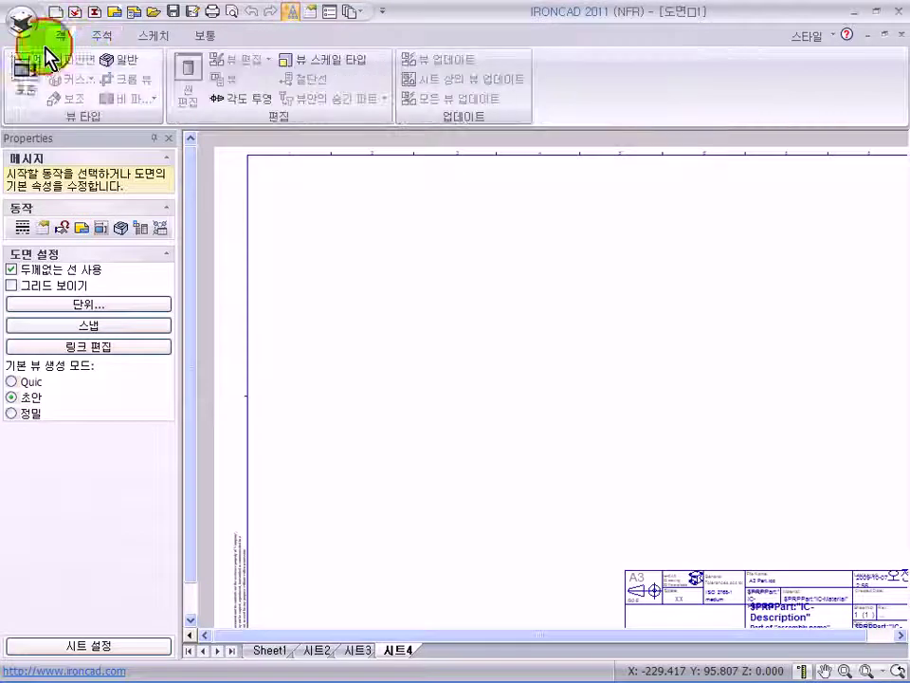
Create standard front, top, right and T.F.R. views of only 파트49 on the sheet
left_click(22, 95)
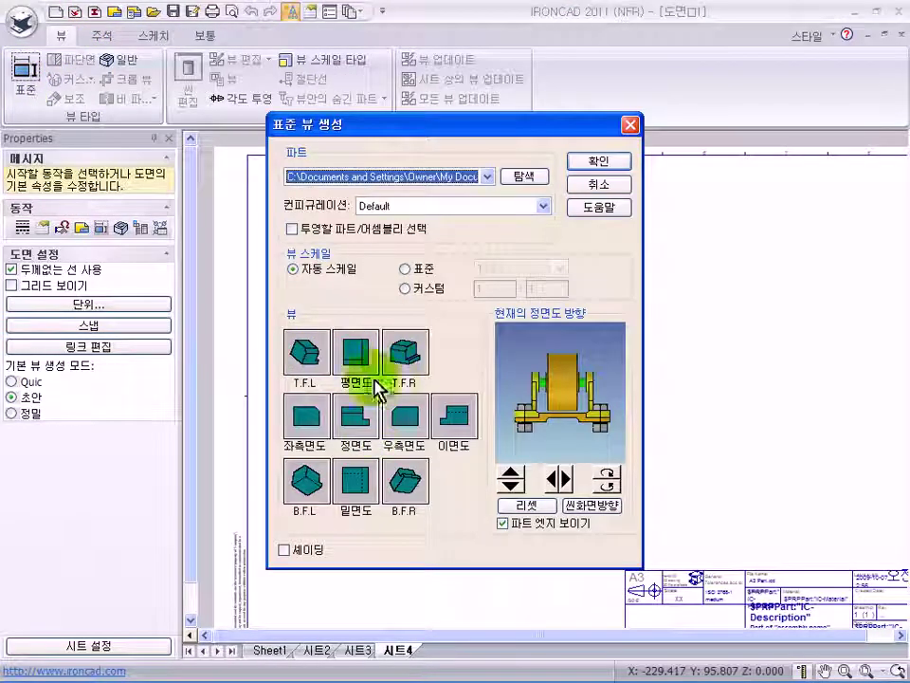
left_click(83, 148)
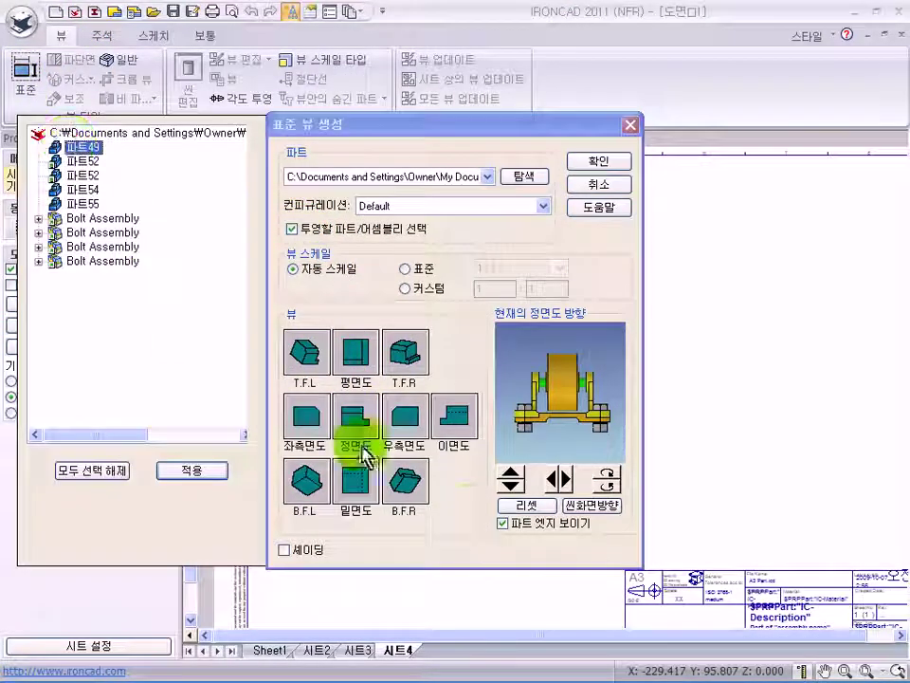
left_click(213, 471)
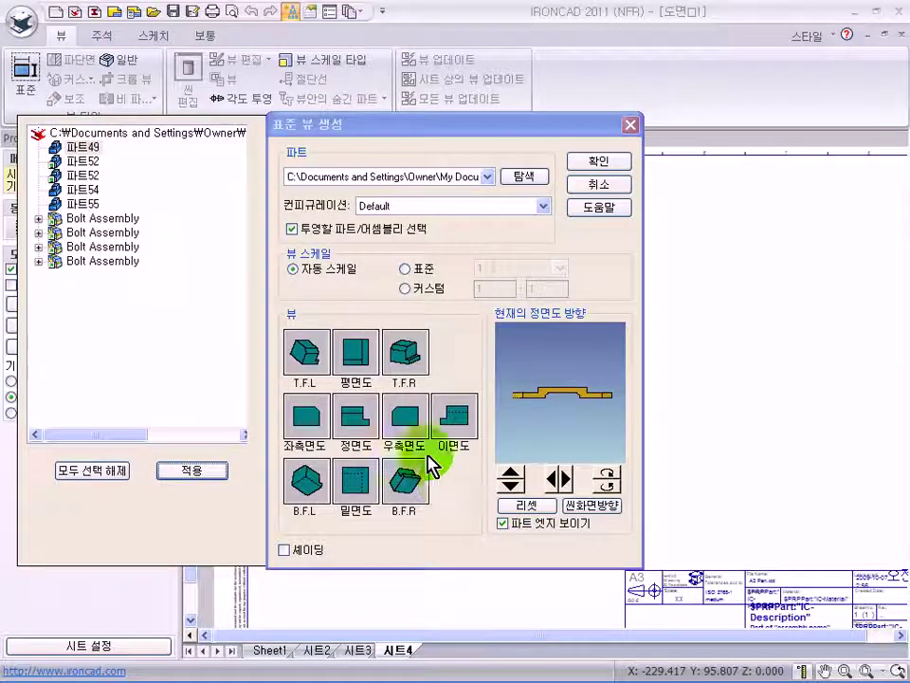
left_click(356, 418)
left_click(418, 421)
left_click(404, 352)
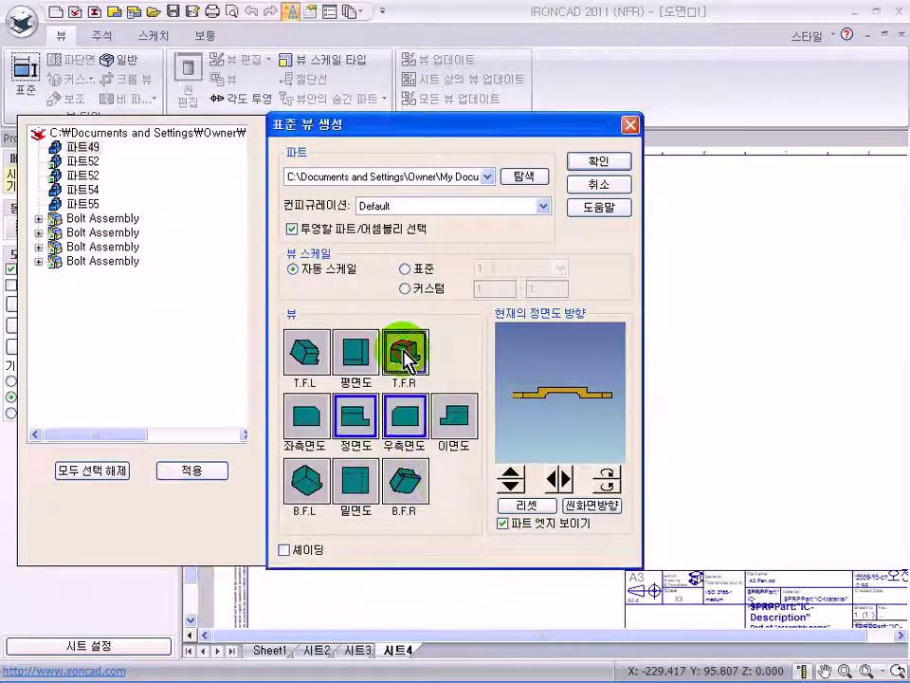
left_click(603, 163)
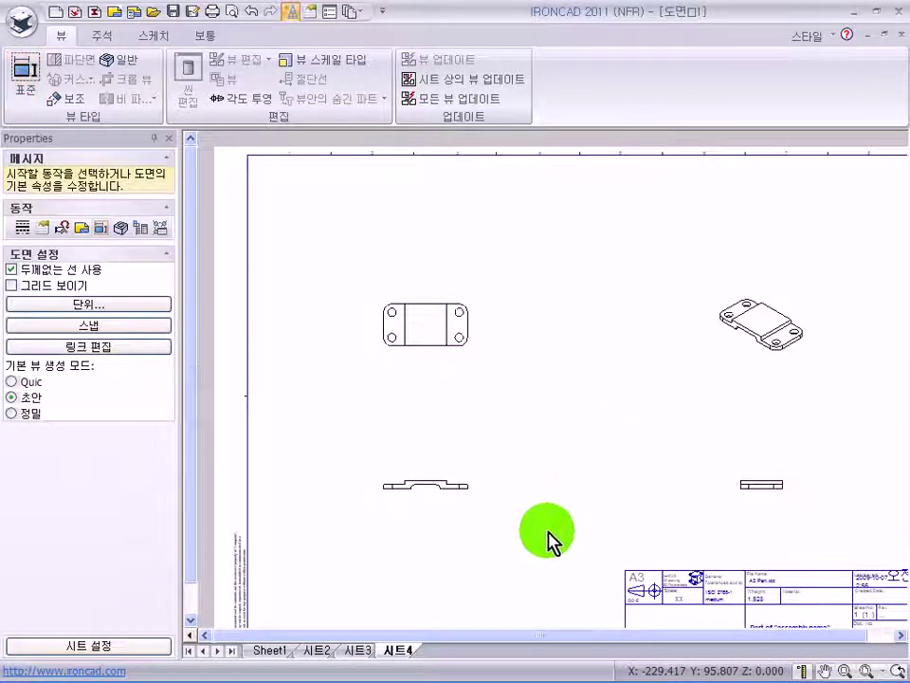
Set the front view's standard scale to 1:2
left_click(447, 486)
left_click(165, 418)
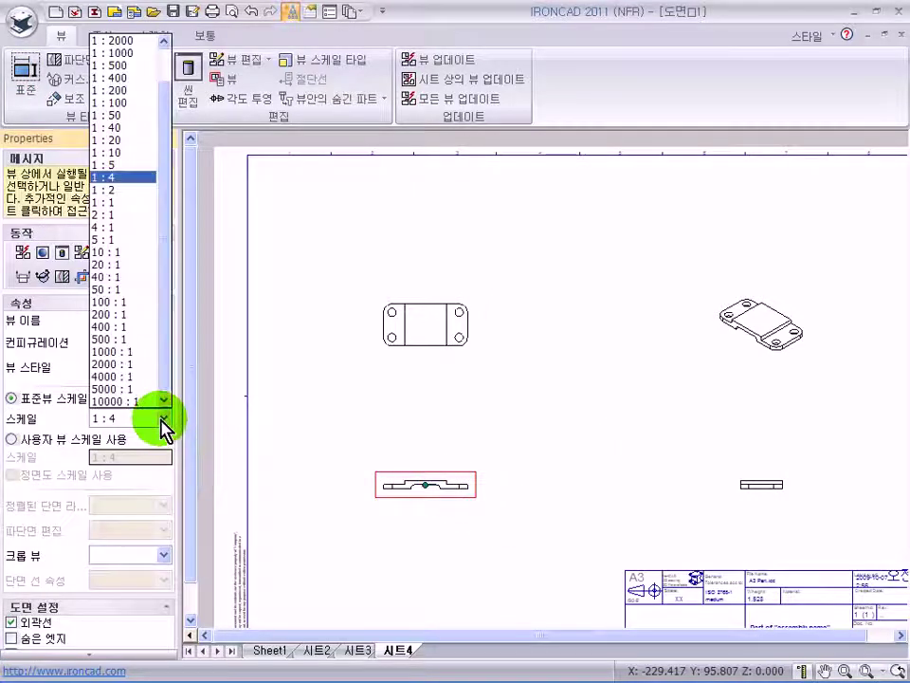
left_click(116, 201)
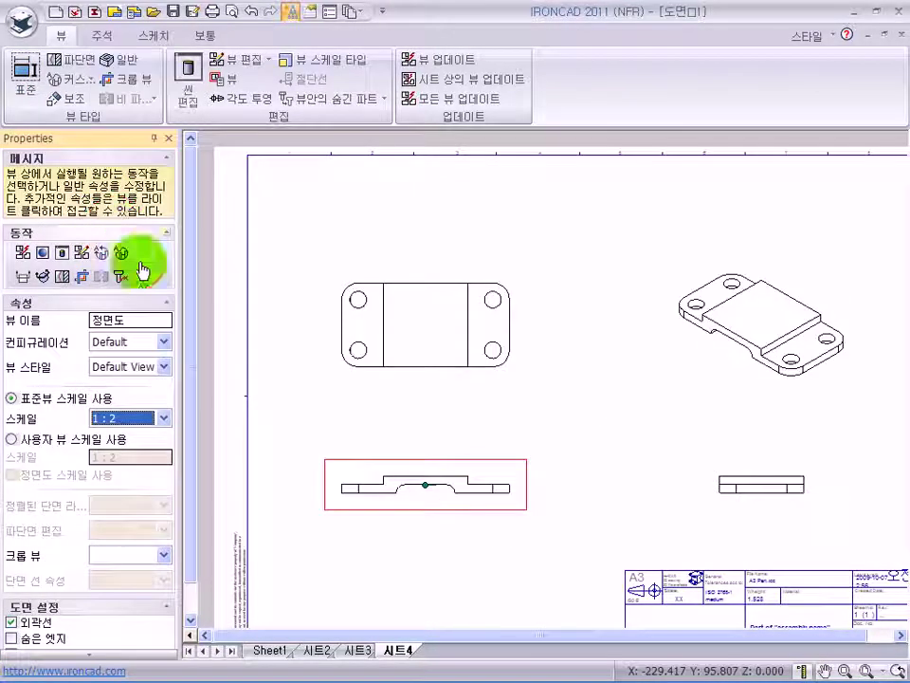
left_click(569, 384)
Add smart dimensions for the width and height of the middle section in the top view, placed above and right of the plate
scroll(443, 436, "up", 4)
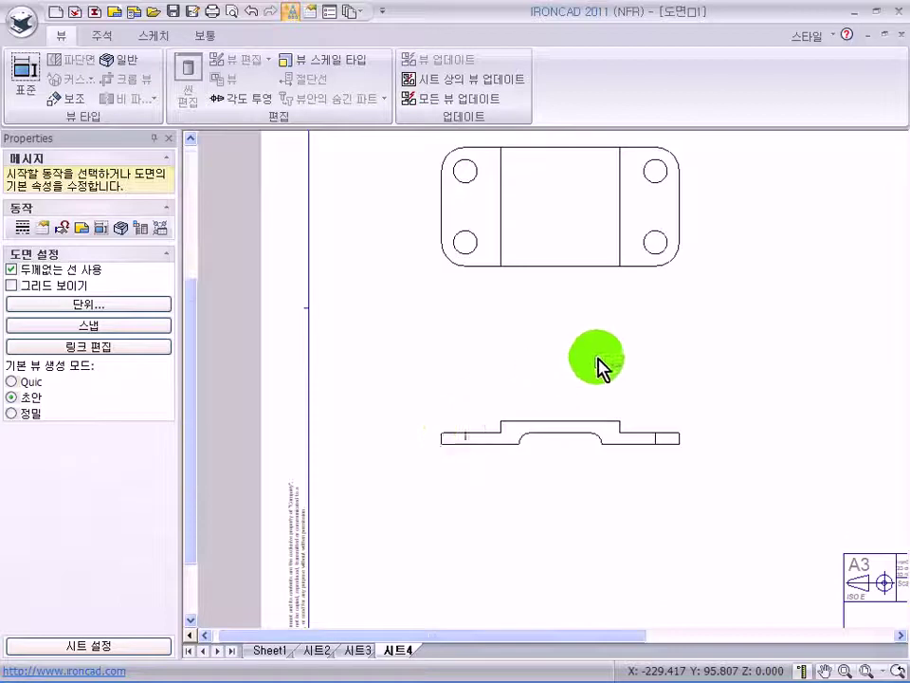
middle_click_drag(597, 358, 522, 408)
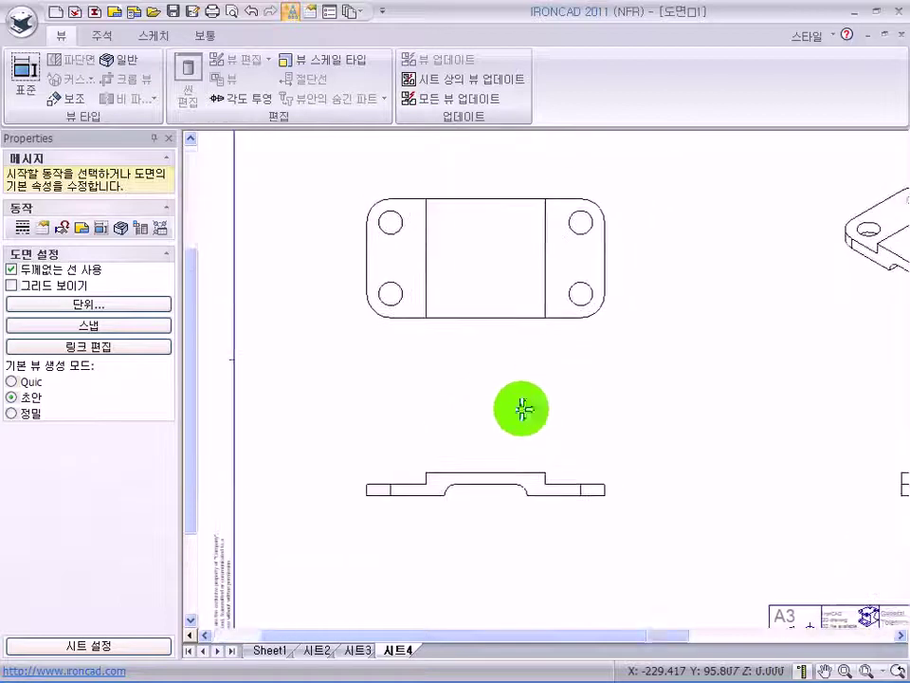
left_click(103, 41)
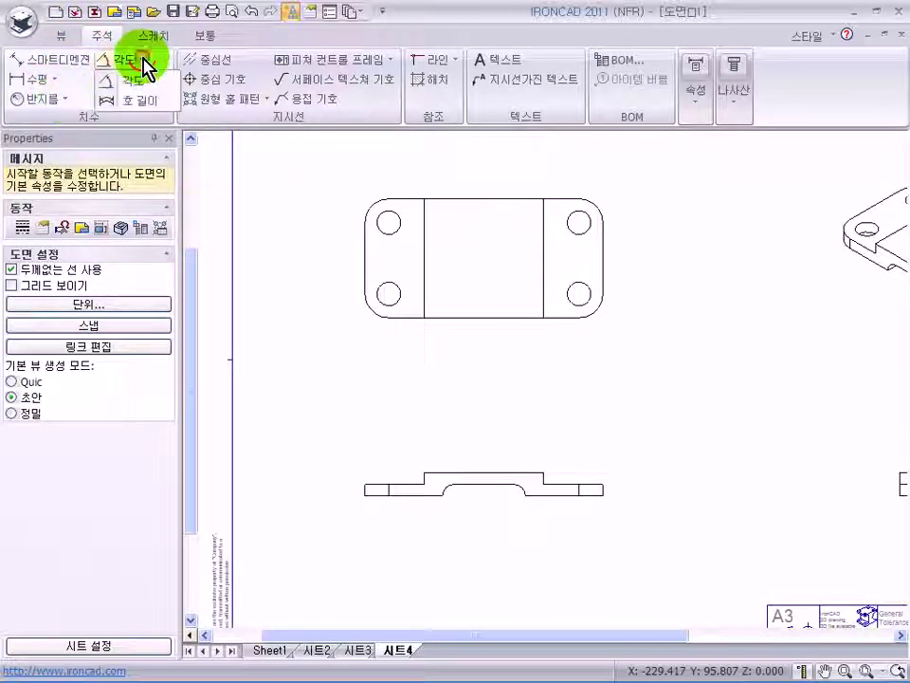
left_click(151, 99)
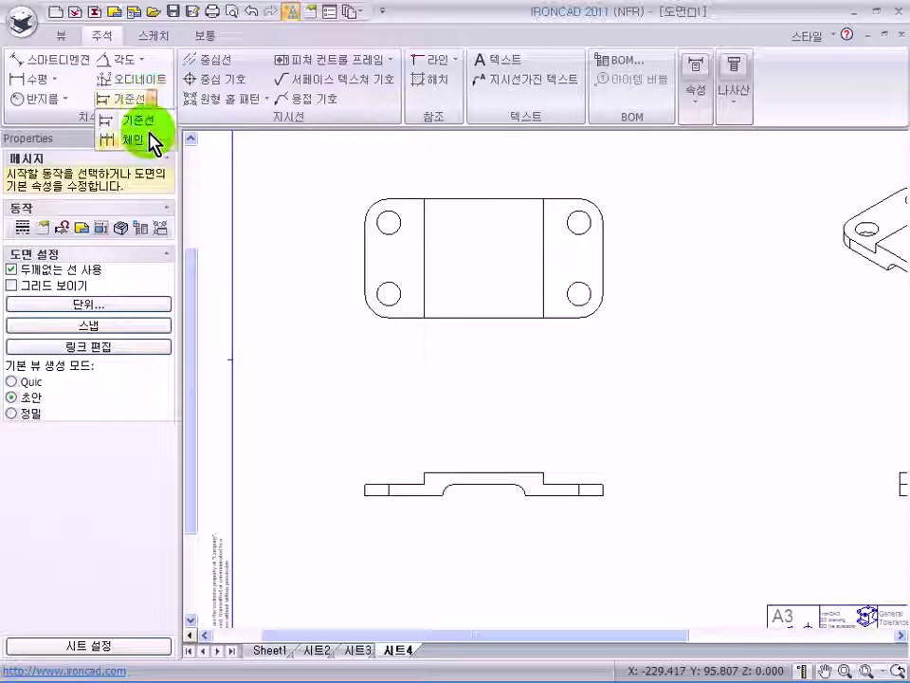
left_click(270, 172)
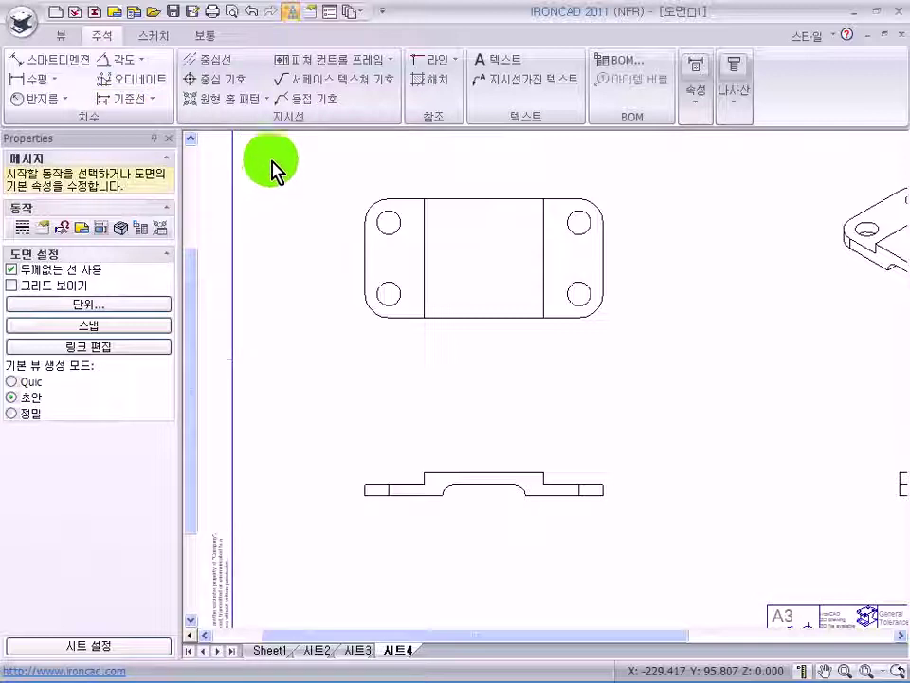
left_click(57, 65)
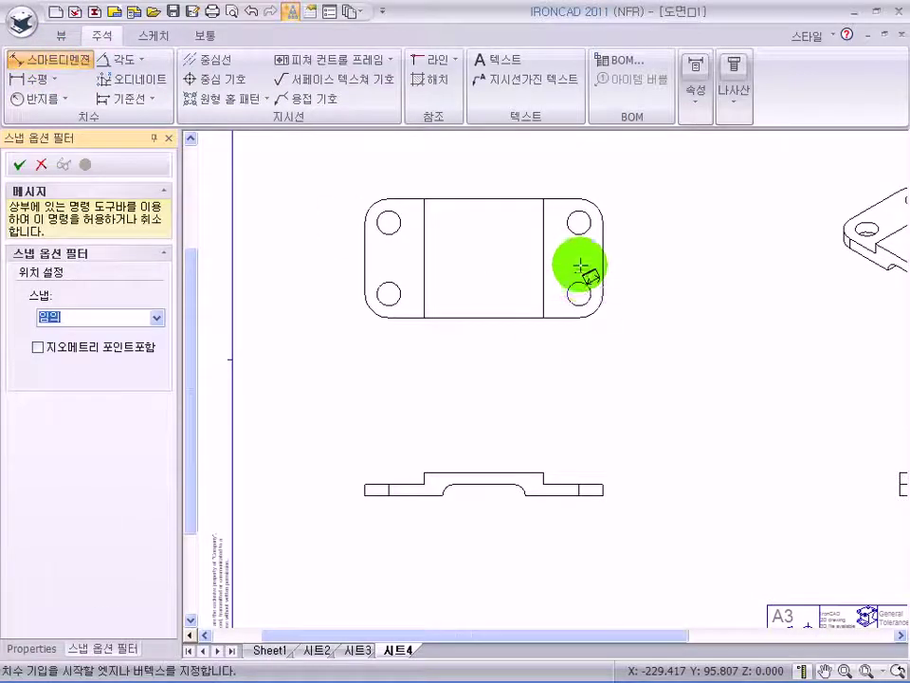
scroll(569, 290, "up", 2)
left_click(493, 259)
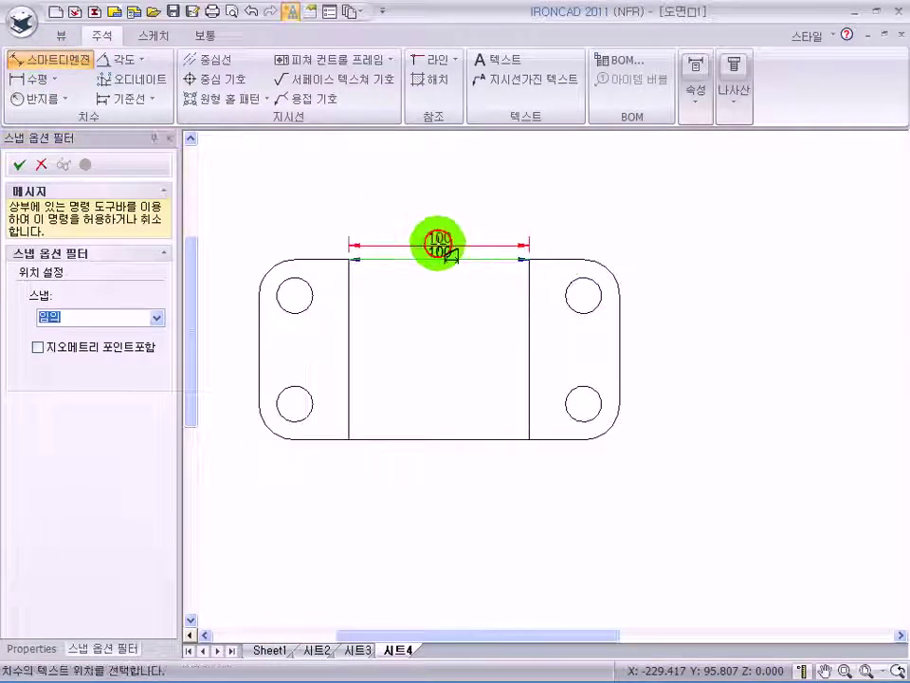
left_click(431, 220)
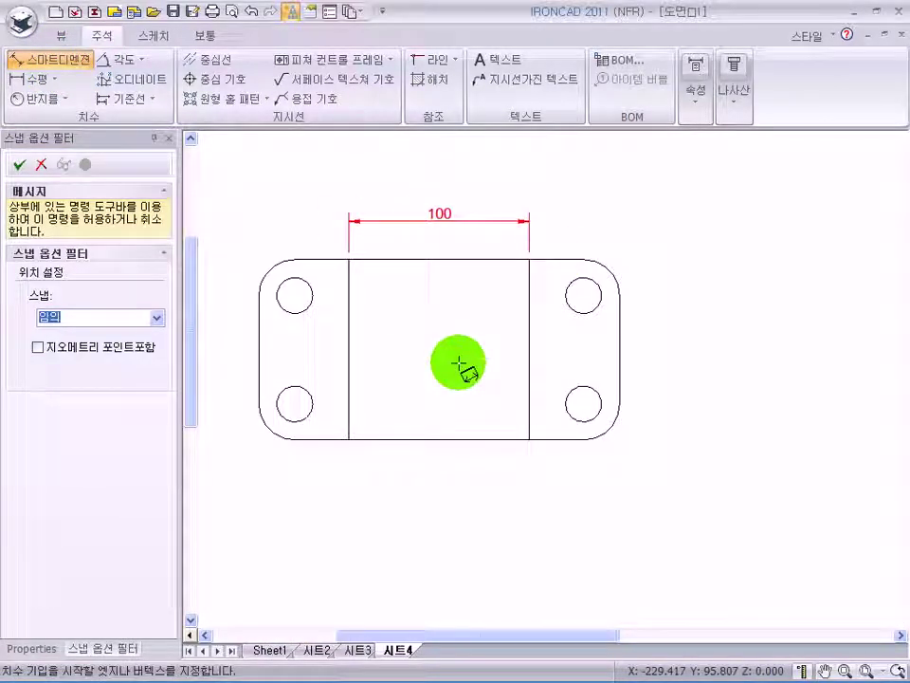
left_click(528, 351)
left_click(690, 375)
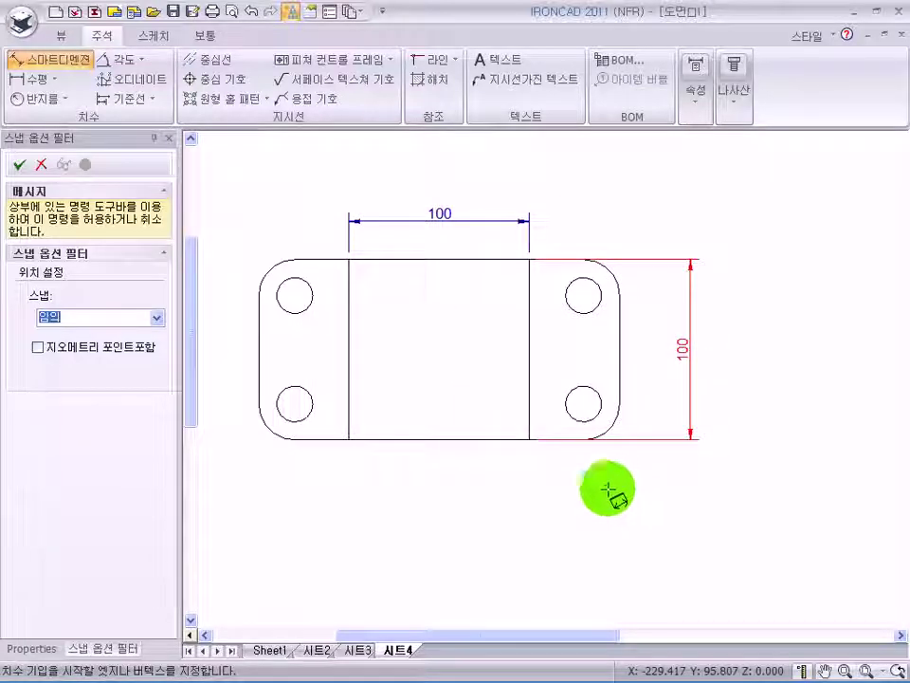
left_click(528, 259)
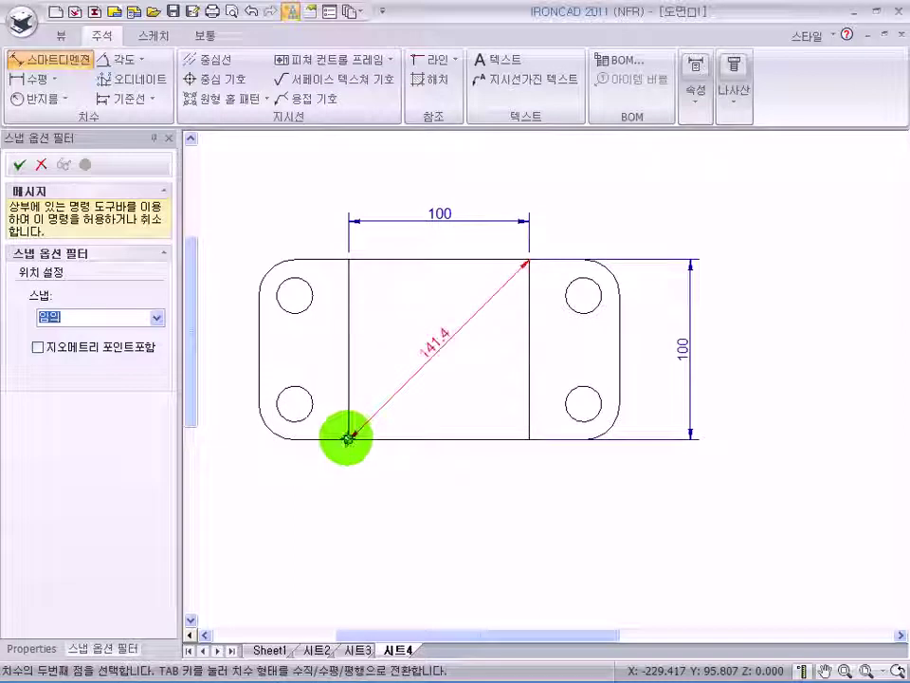
left_click(348, 436)
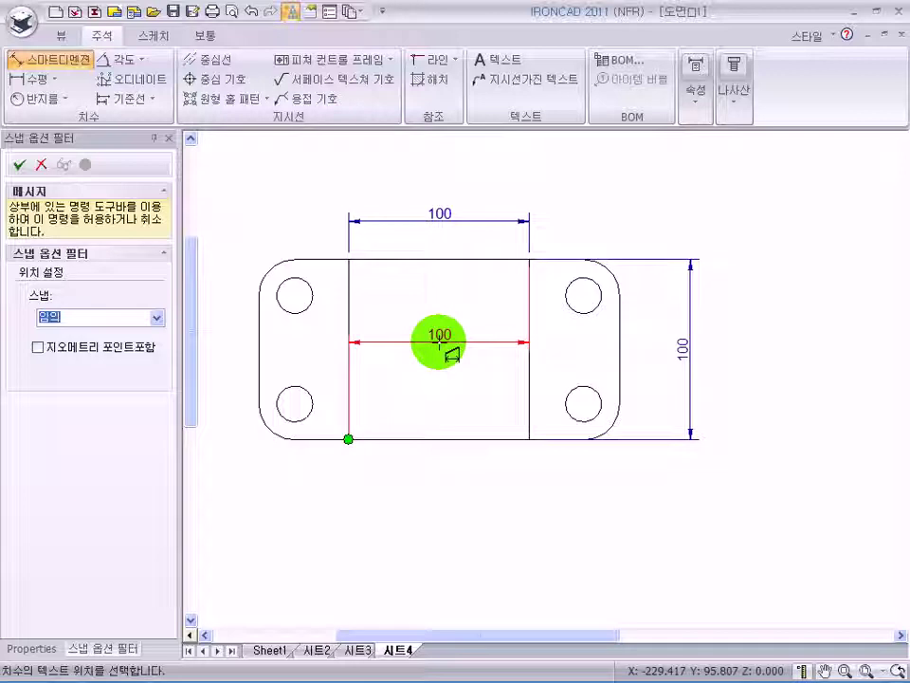
key("Escape")
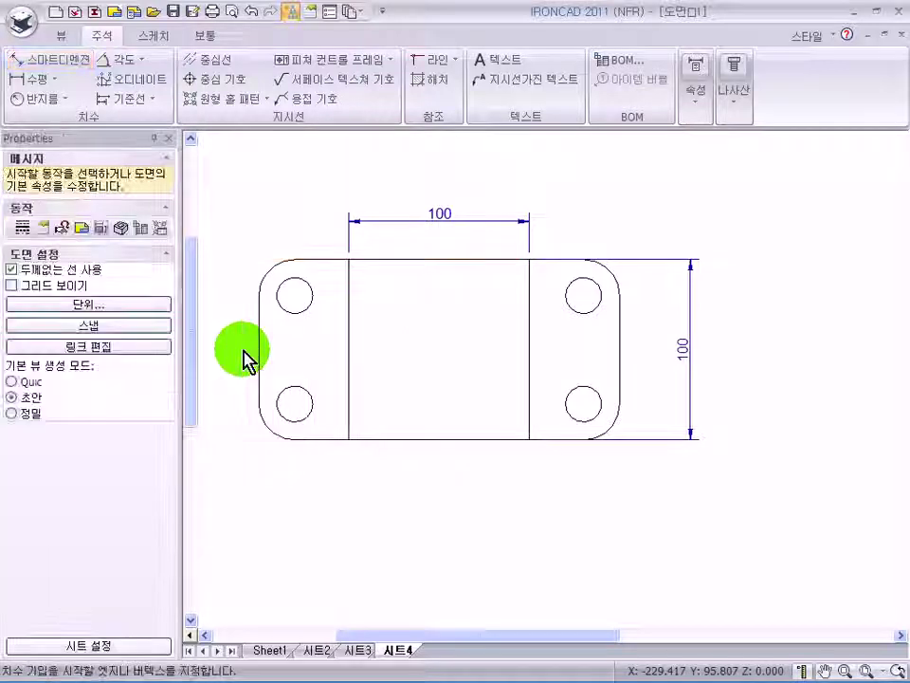
Add a smart radius dimension to the top view's upper-right corner and a diameter dimension to the lower-right hole
left_click(63, 60)
left_click(619, 275)
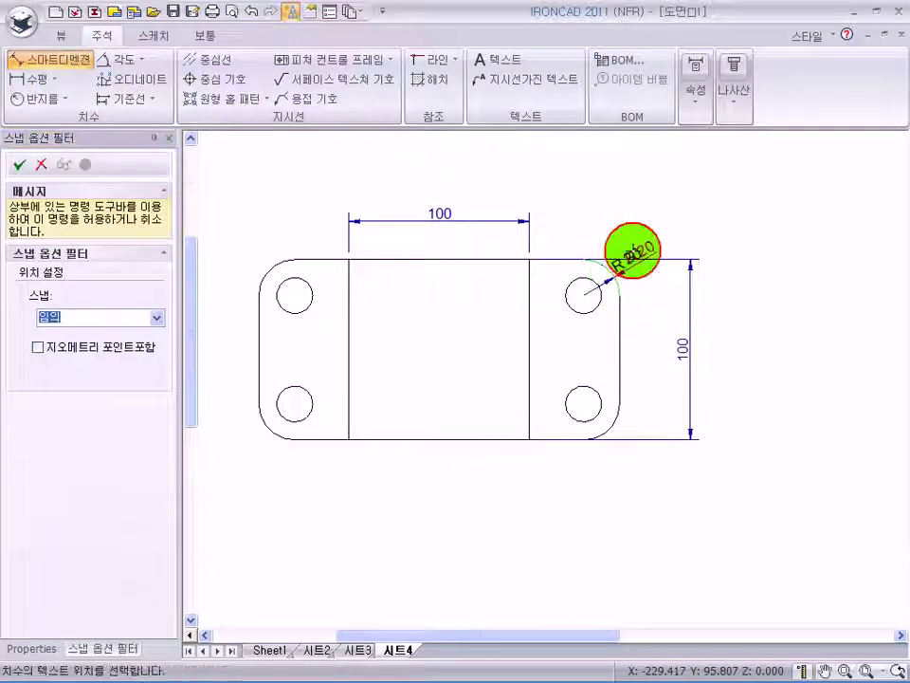
left_click(685, 215)
left_click(587, 398)
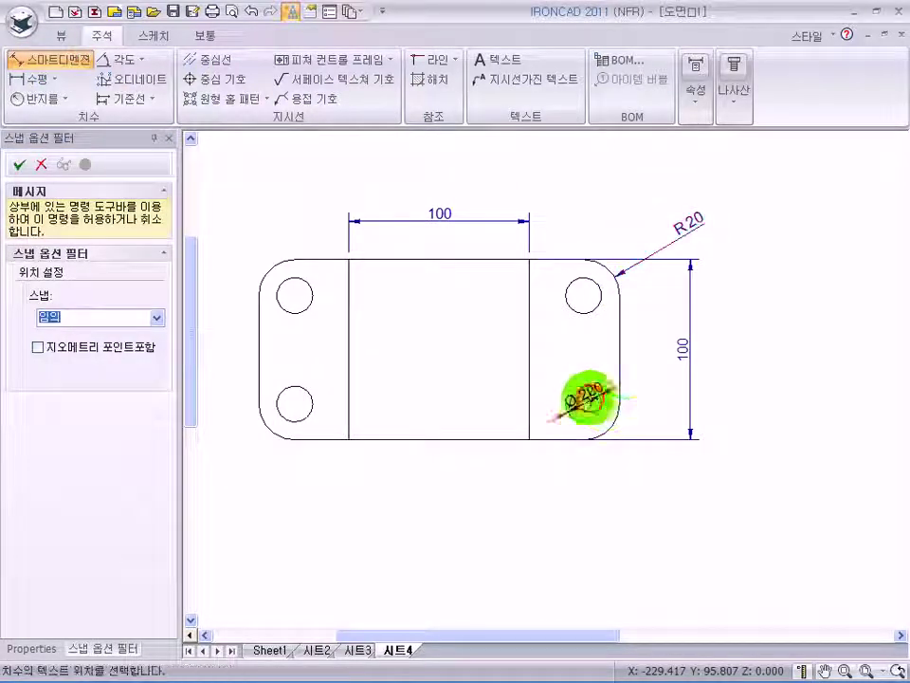
left_click(653, 358)
Add a smart angle dimension between the middle section's left line and the plate's bottom edge in the top view
left_click(70, 61)
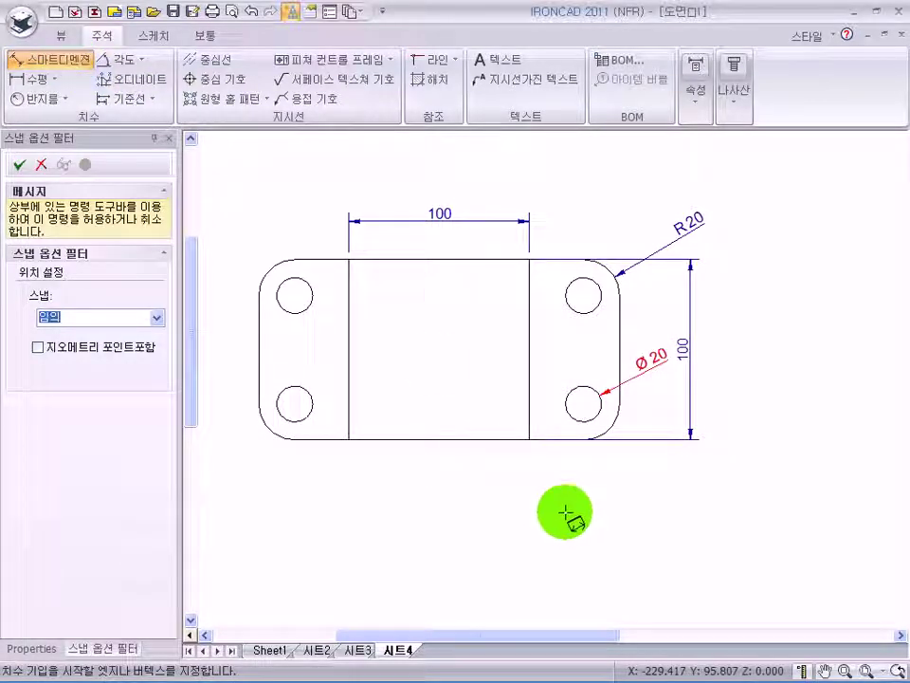
left_click(348, 380)
left_click(423, 436)
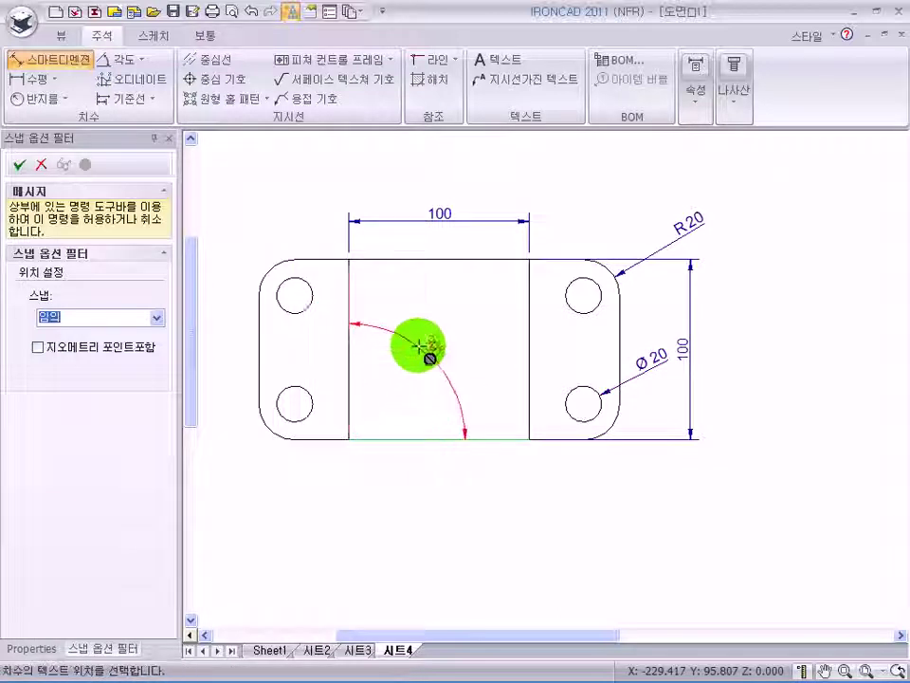
left_click(483, 429)
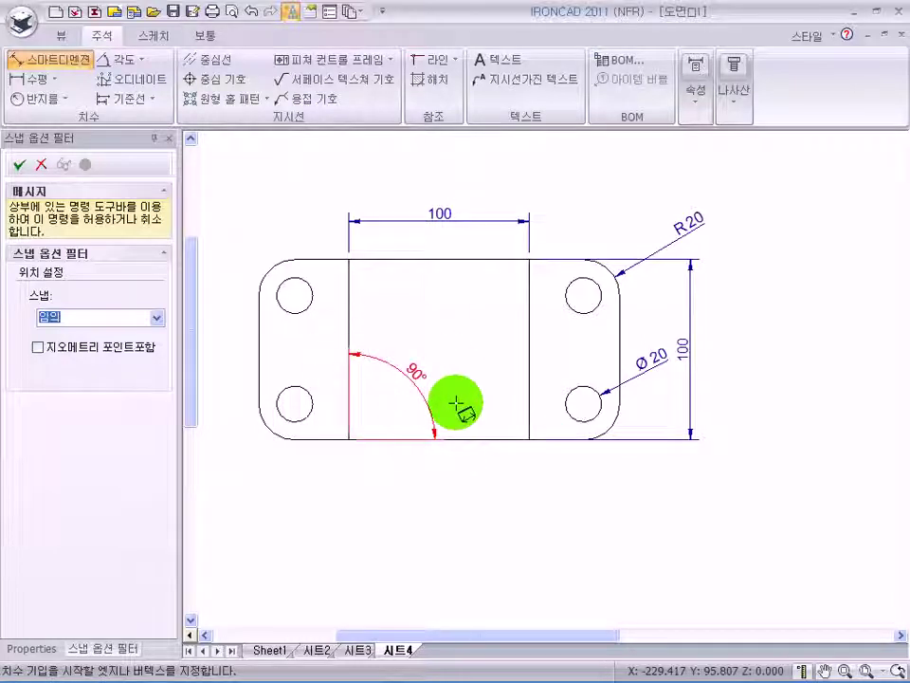
Dimension the plate's overall width between its left and right edges, placing the dimension below the top view
middle_click_drag(459, 382, 508, 358)
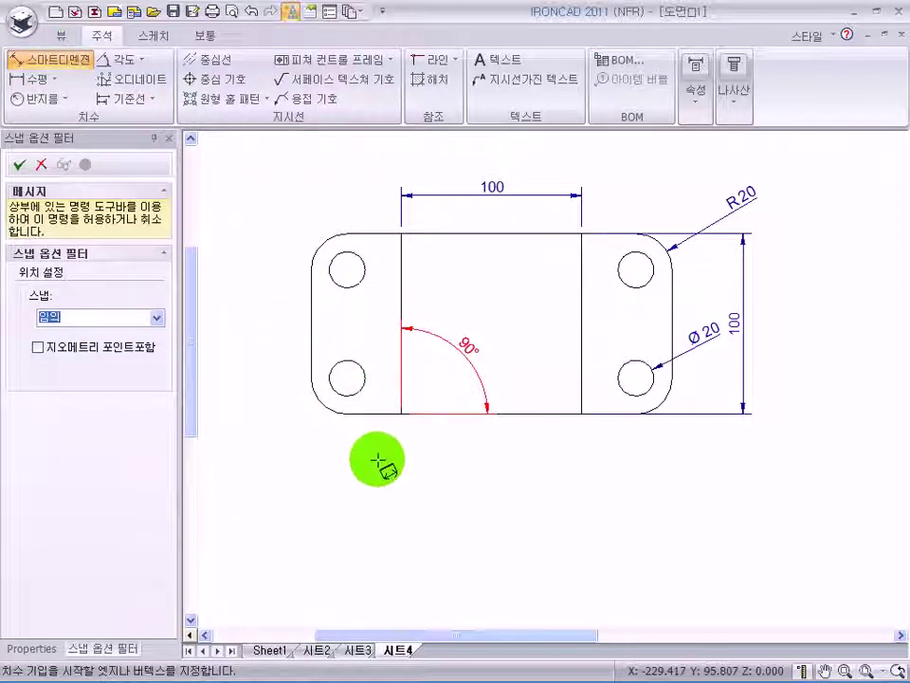
left_click(318, 367)
left_click(671, 345)
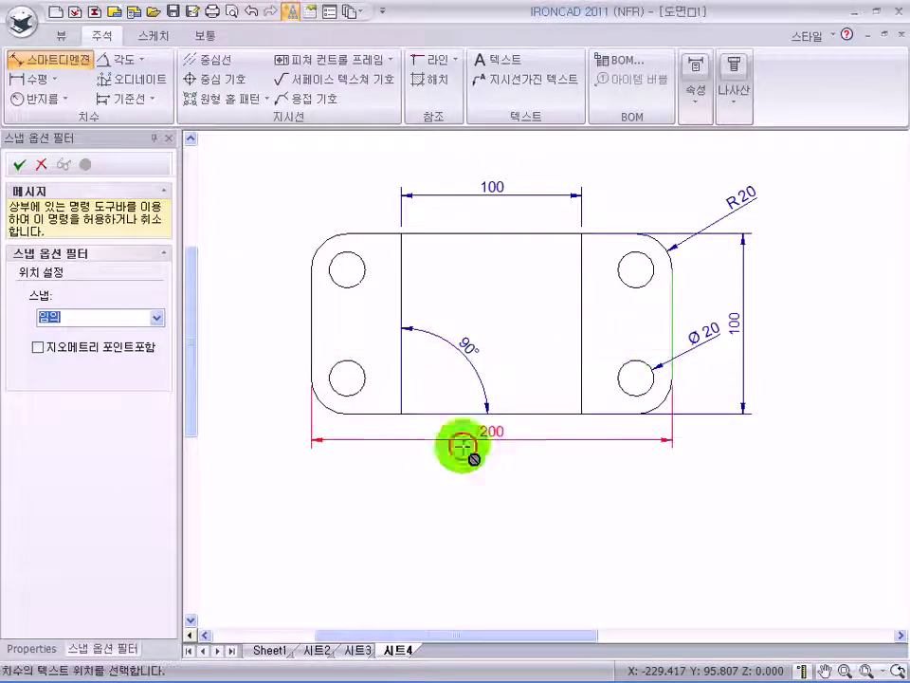
left_click(407, 471)
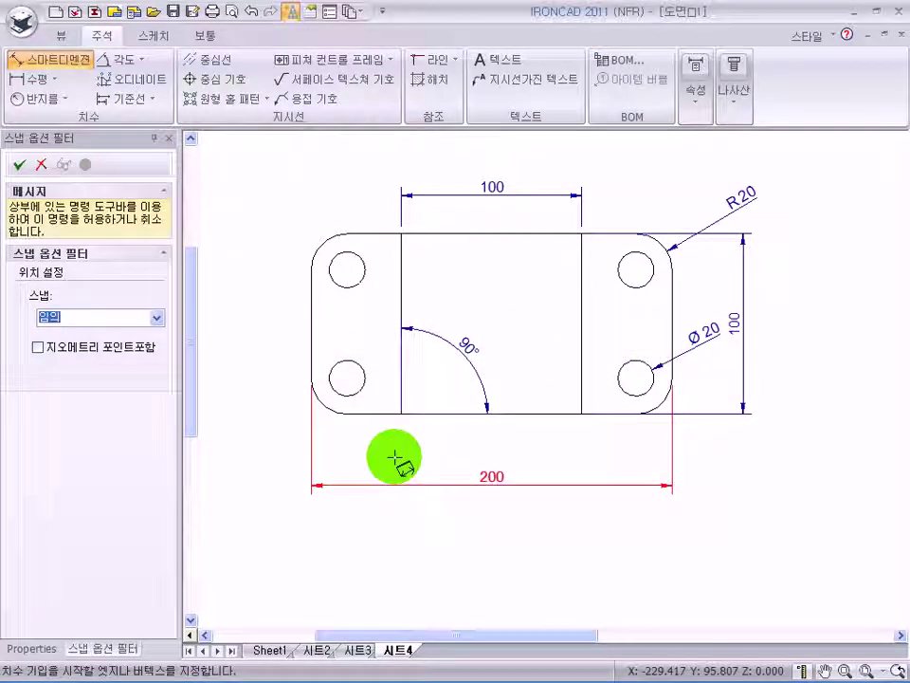
Dimension the vertical centre distance between the two left holes, placing the dimension left of the top view
left_click(311, 364)
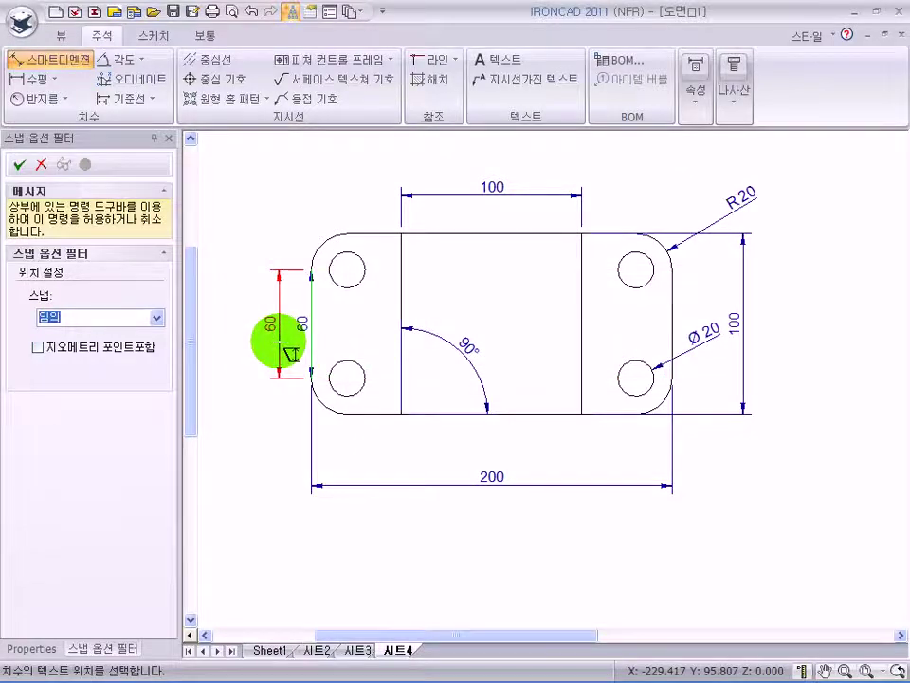
key("Escape")
left_click(27, 60)
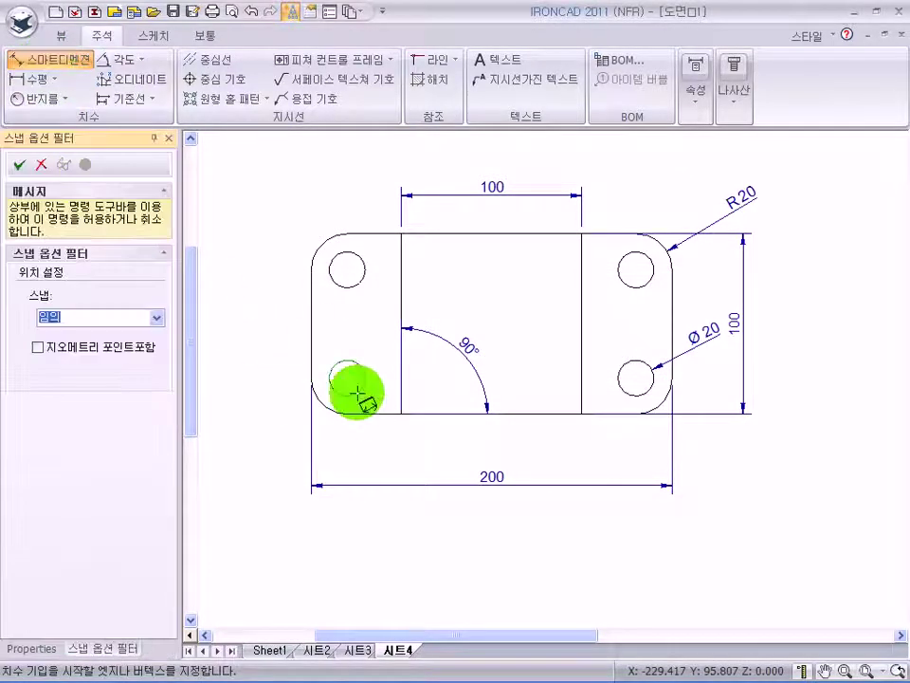
left_click(355, 389)
left_click(351, 276)
left_click(265, 369)
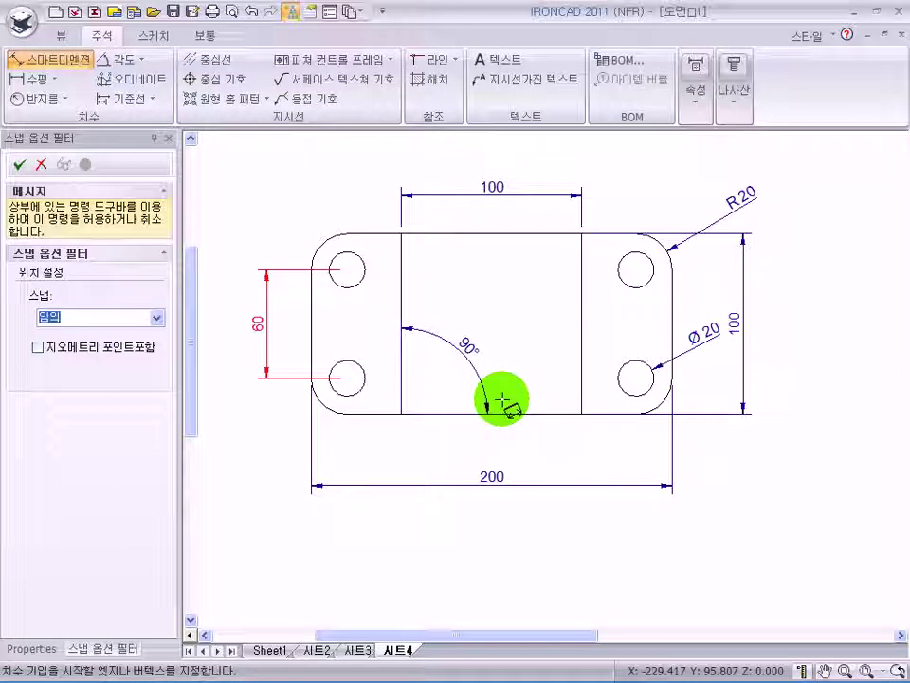
key("Escape")
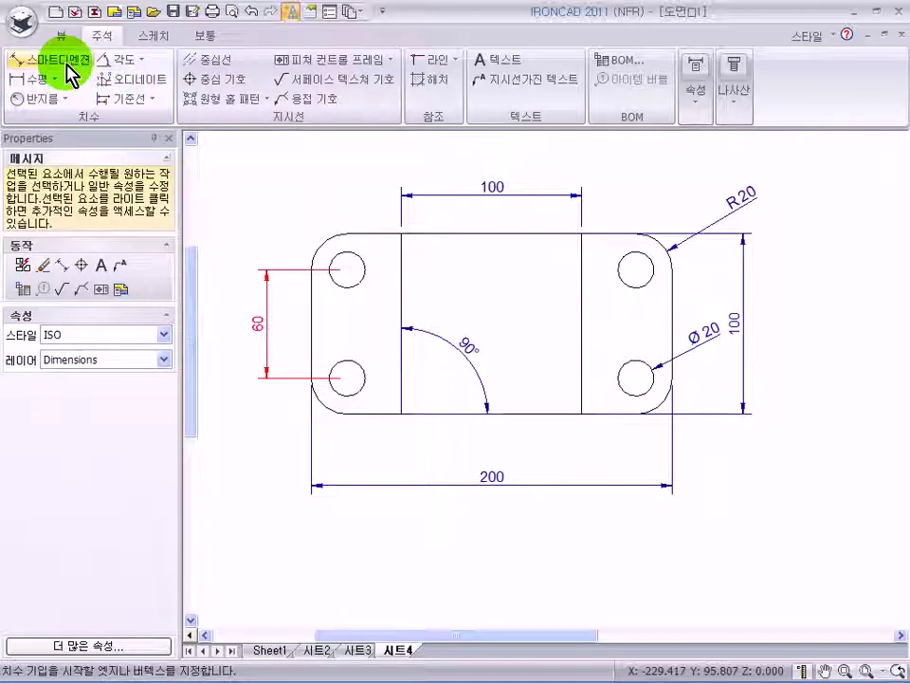
Add horizontal ordinate dimensions below the front view, from its lower-left corner origin through the vertices up to the recess's left fillet
left_click(138, 86)
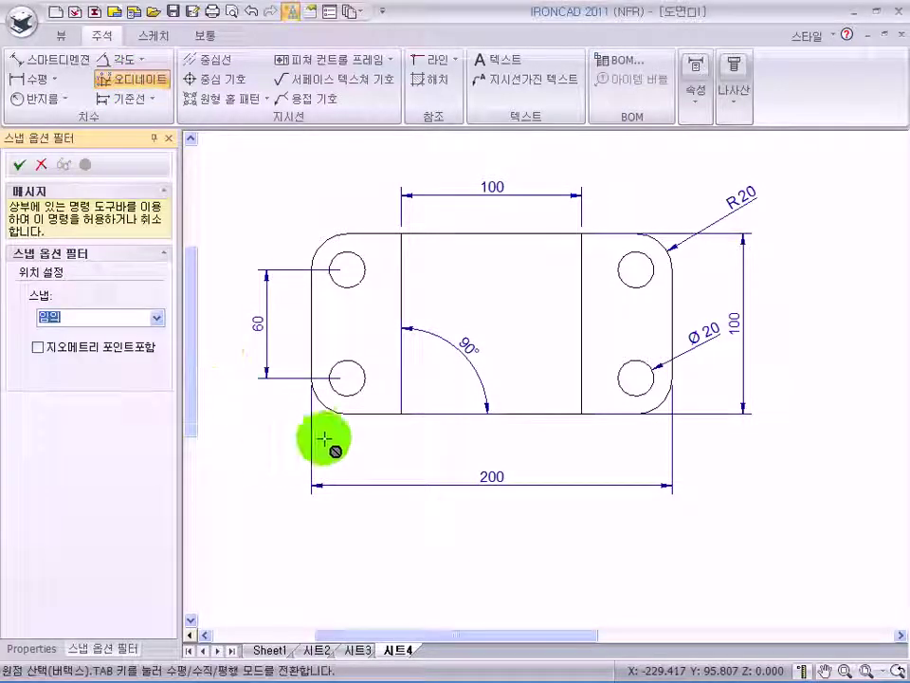
scroll(377, 451, "down", 5)
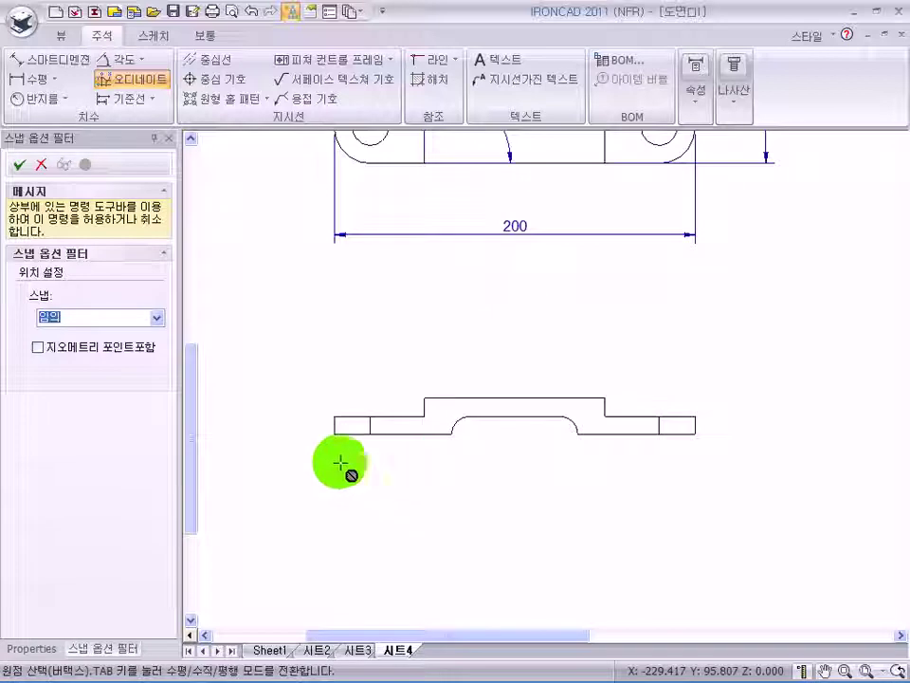
left_click(334, 435)
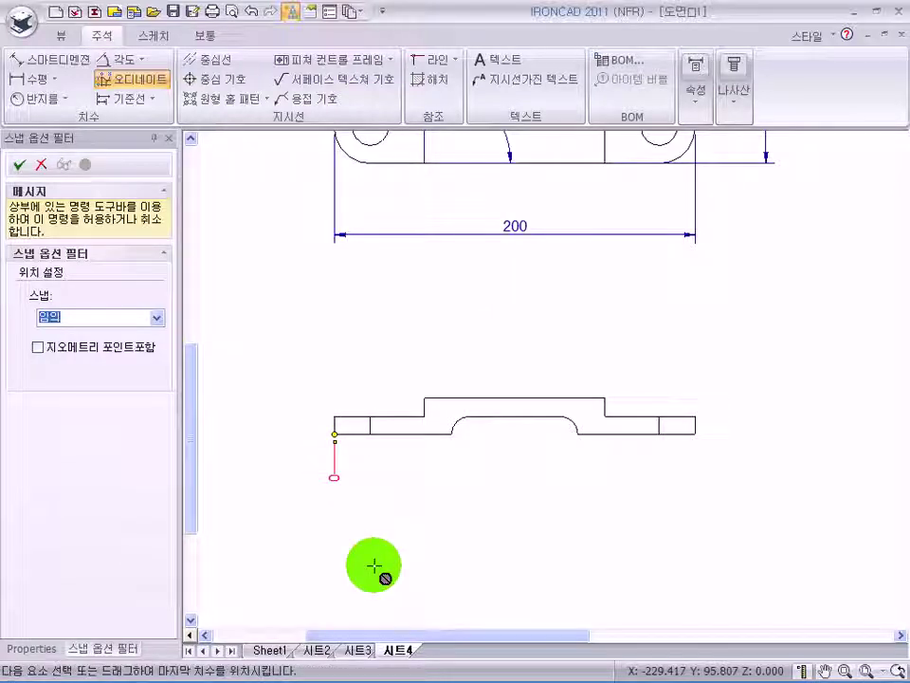
left_click(369, 435)
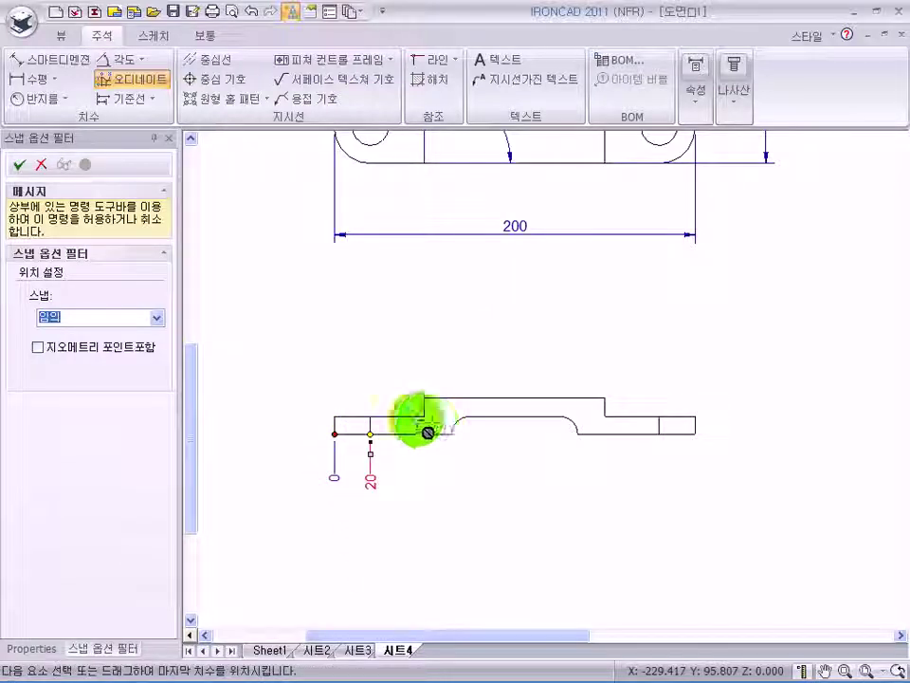
left_click(403, 422)
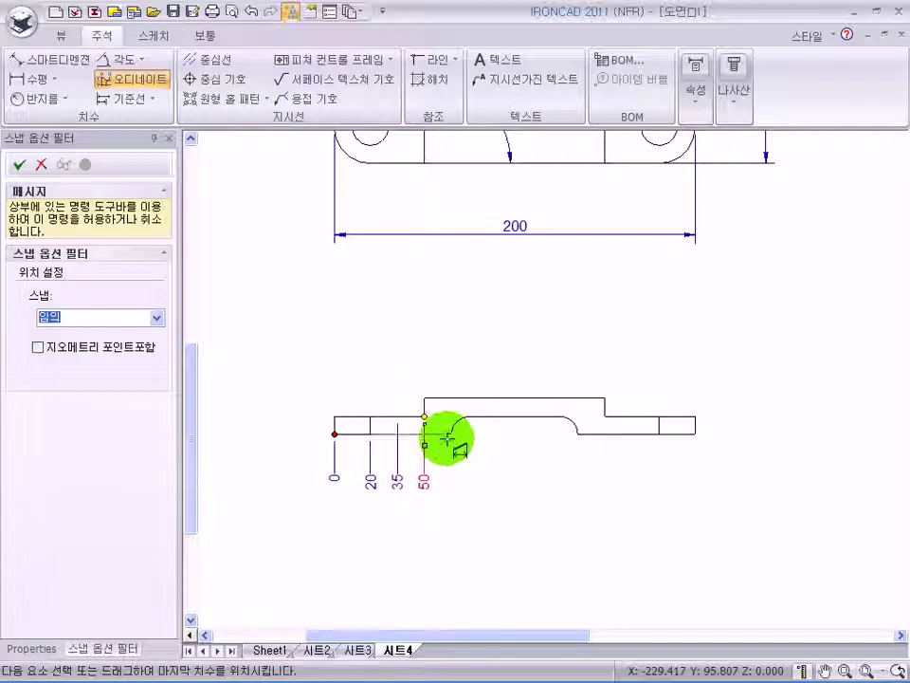
left_click(429, 422)
left_click(462, 418)
left_click(471, 417)
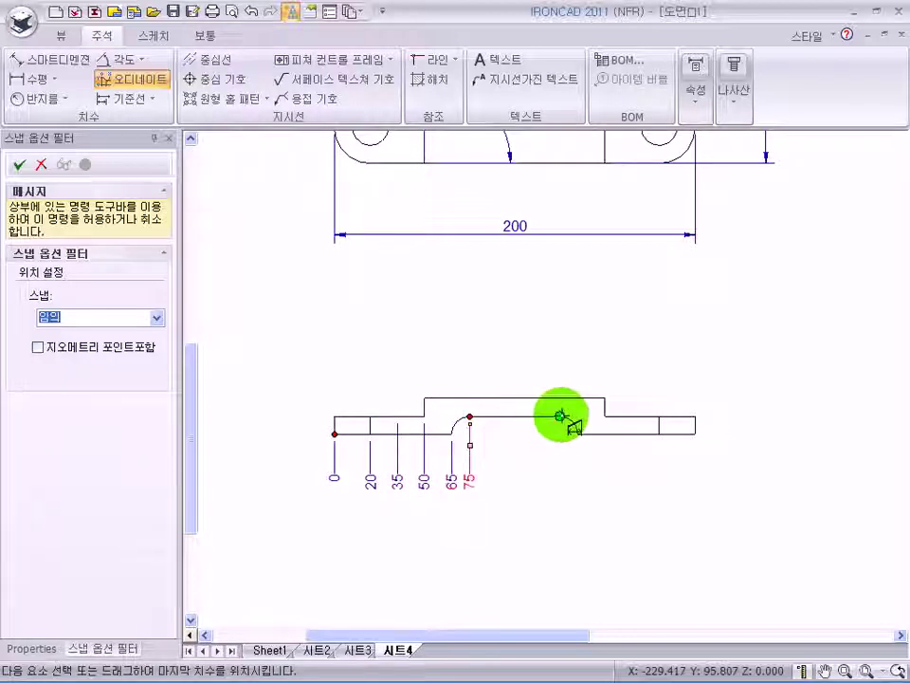
Continue the horizontal ordinate dimensions across the front view's right half, from the recess's right fillet to the right end
left_click(561, 421)
left_click(606, 418)
left_click(657, 434)
left_click(696, 435)
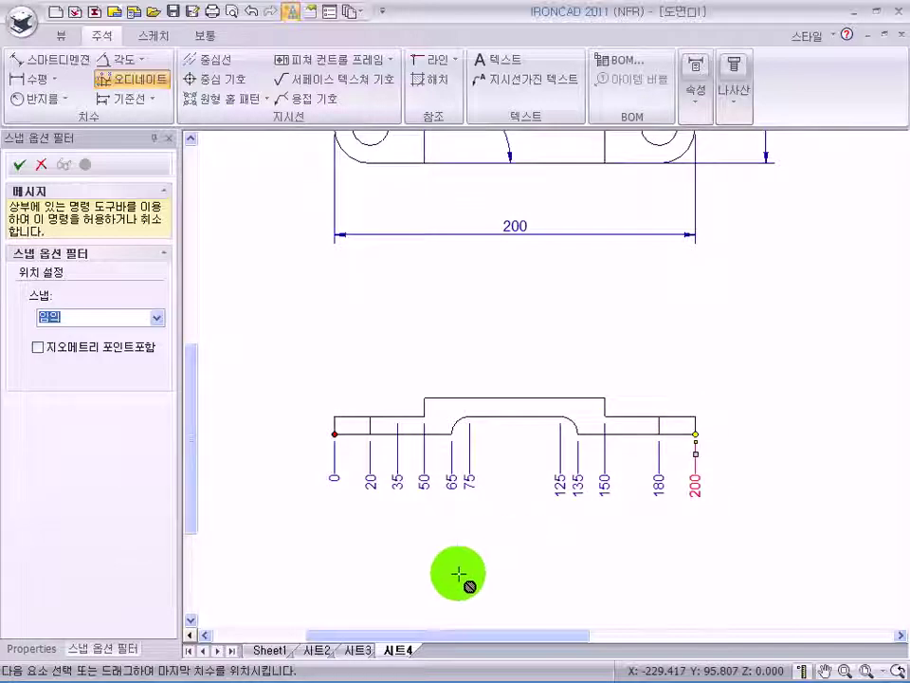
key("Escape")
Move the 75 ordinate dimension further below the front view and align the whole ordinate group to it
middle_click_drag(513, 517, 524, 460)
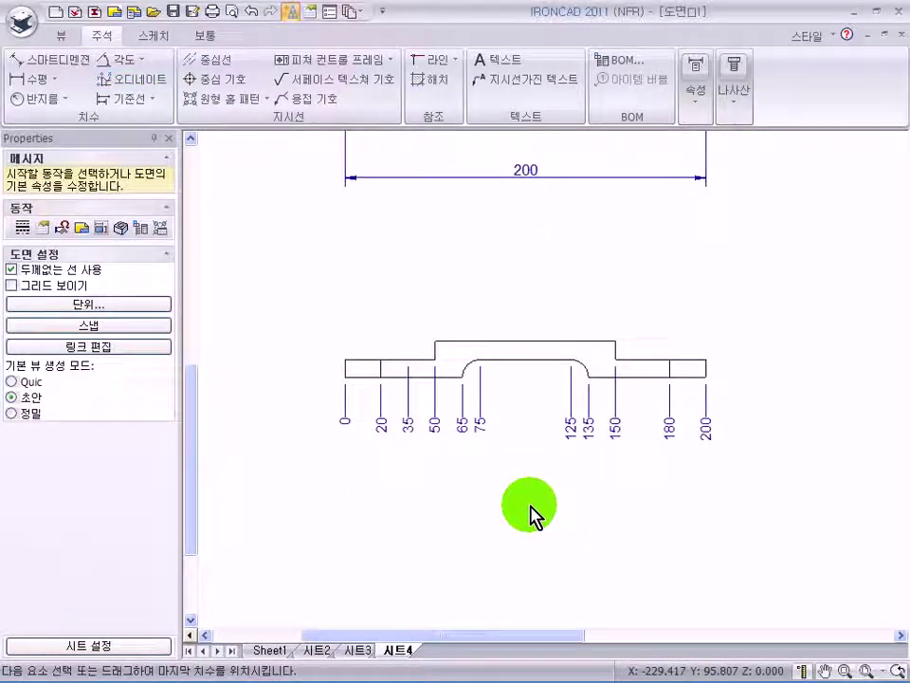
left_click(481, 429)
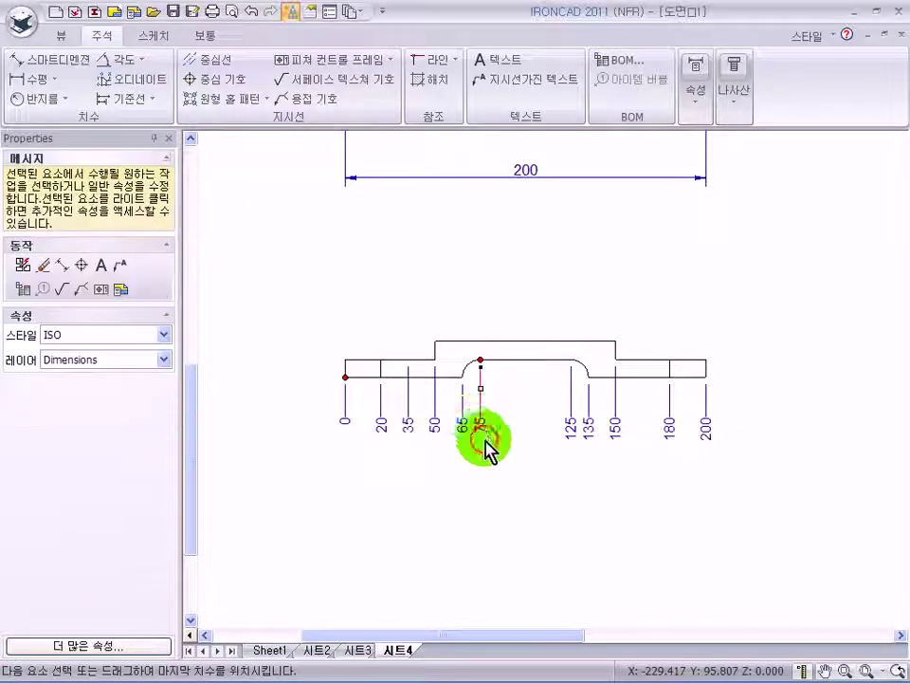
left_click_drag(481, 424, 486, 473)
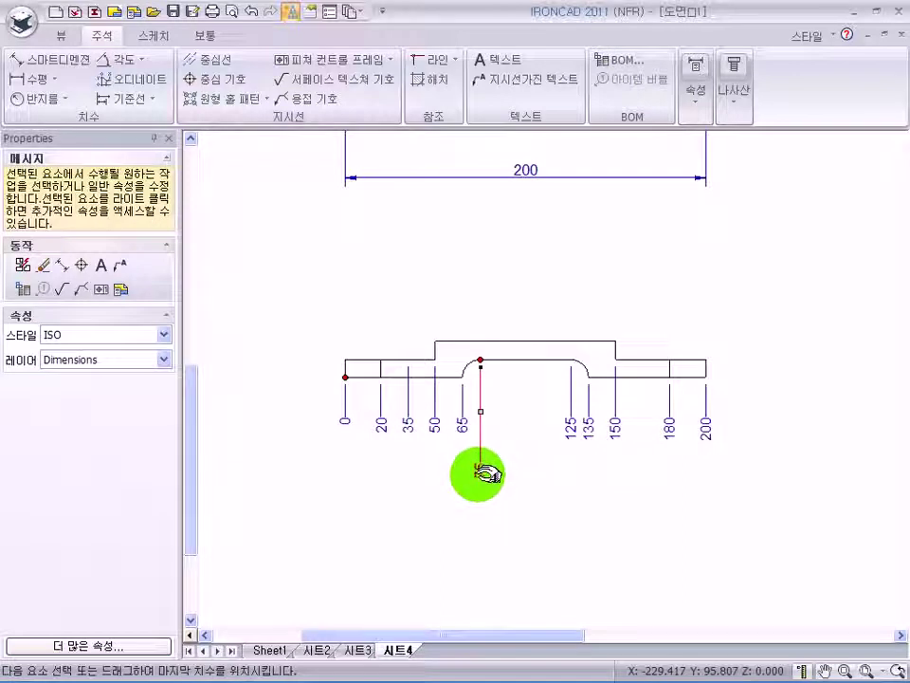
mouse_move(486, 473)
left_mouse_down()
mouse_move(471, 451)
mouse_move(465, 478)
mouse_move(482, 479)
left_mouse_up()
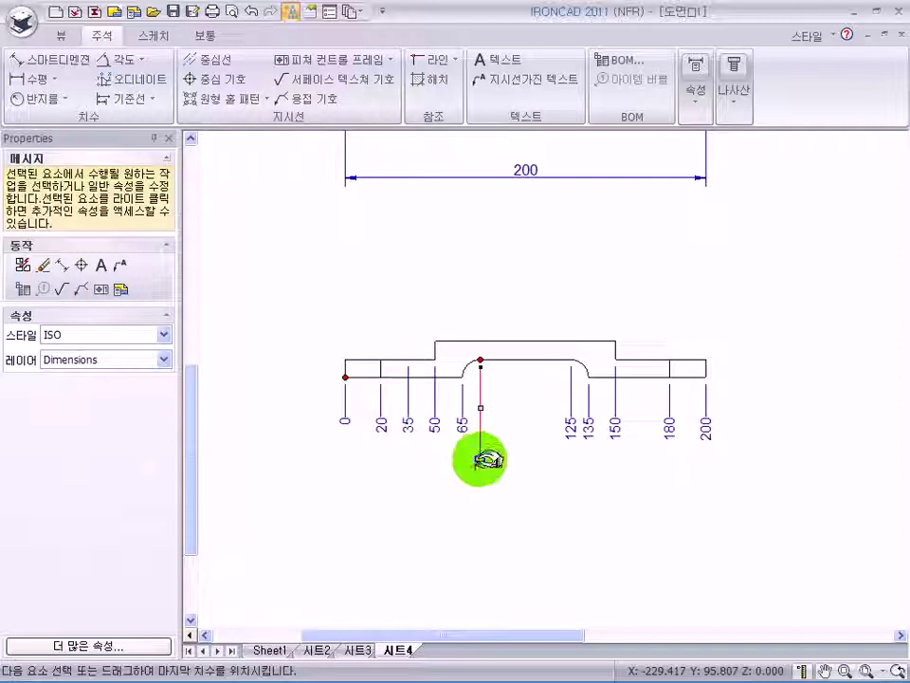
right_click(484, 461)
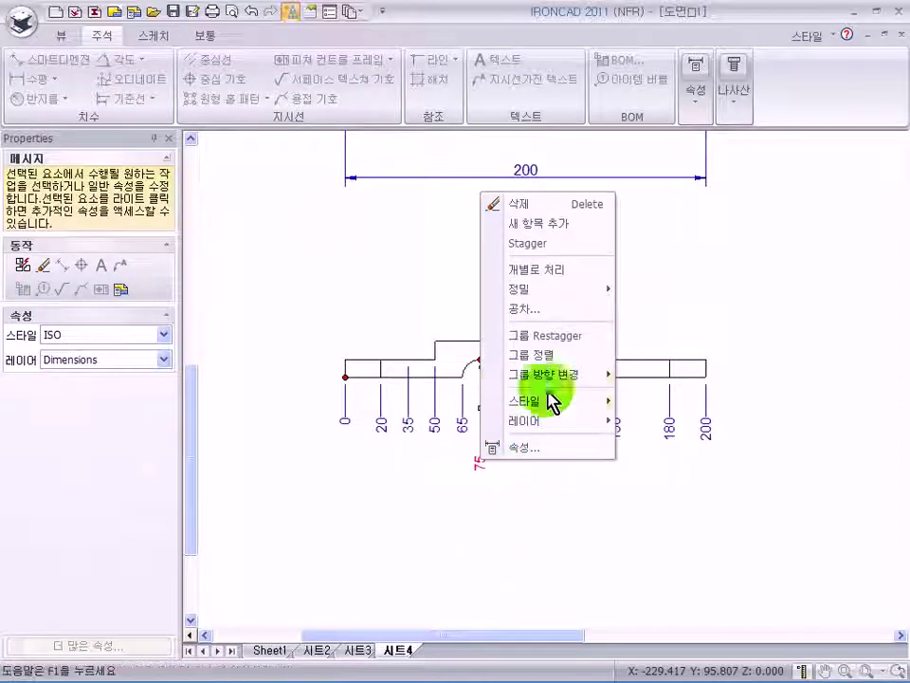
left_click(574, 356)
left_click(510, 517)
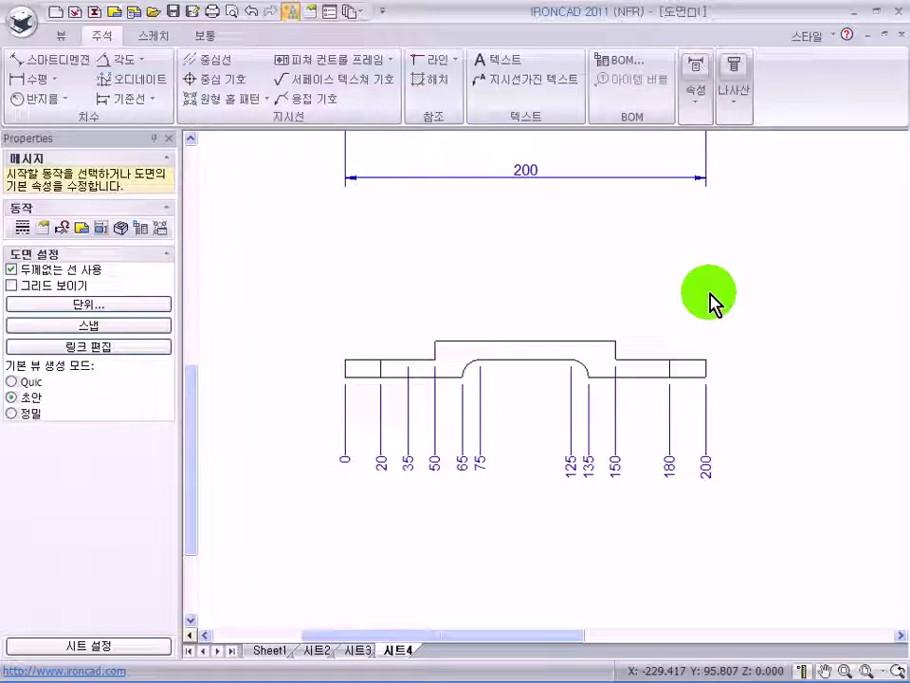
Add vertical ordinate dimensions left of the front view, from the lower-left corner to the flange top and the raised section's top
left_click(139, 79)
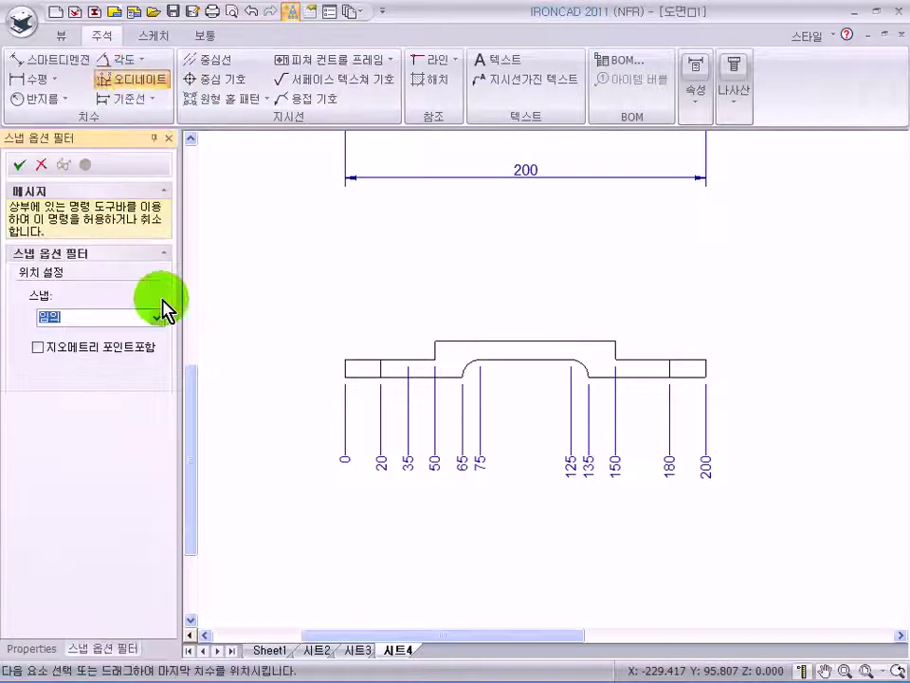
left_click(344, 377)
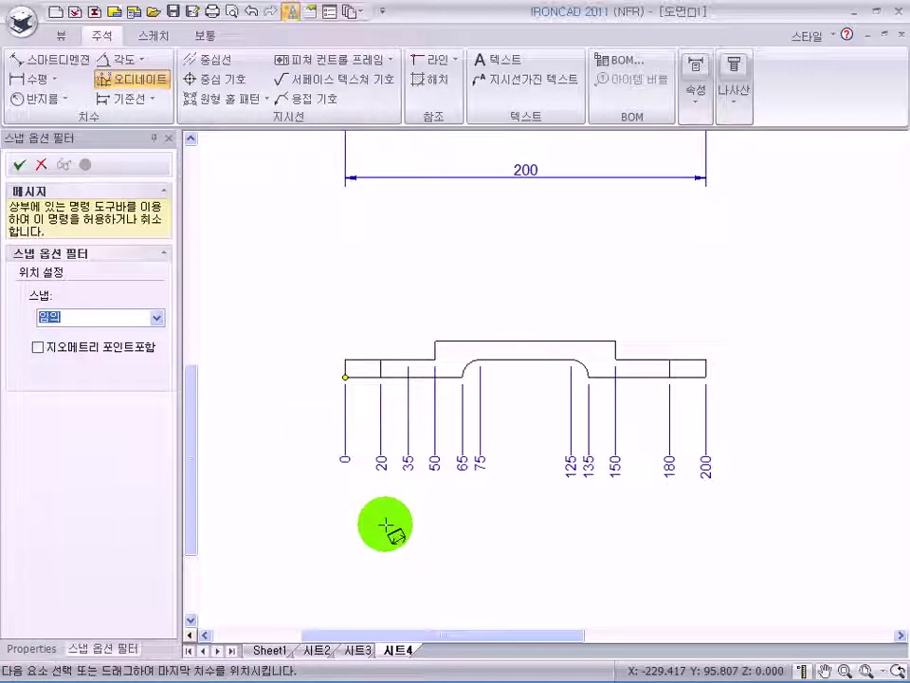
left_click(346, 360)
left_click(434, 340)
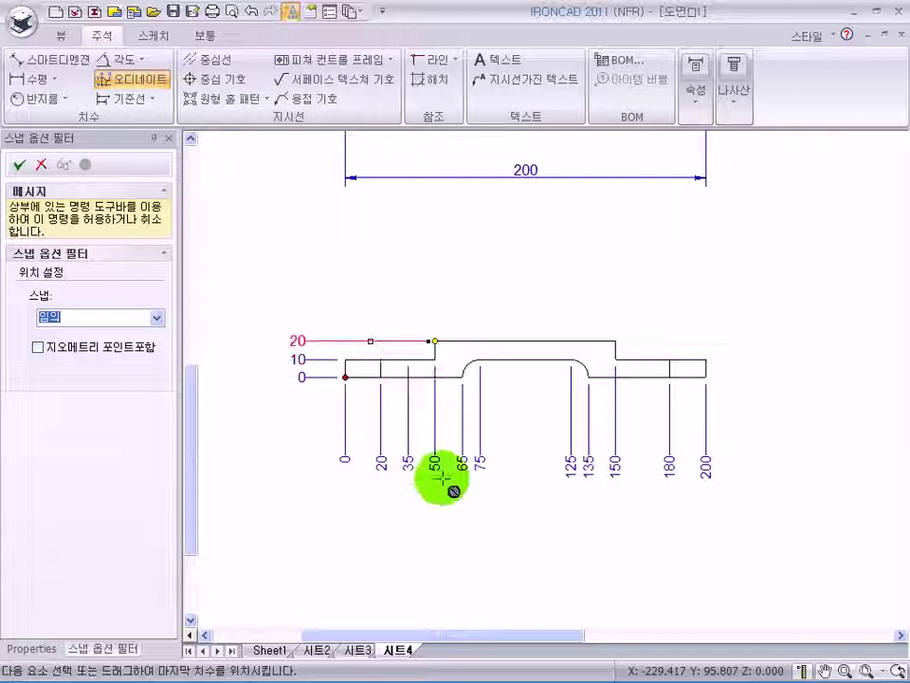
key("Escape")
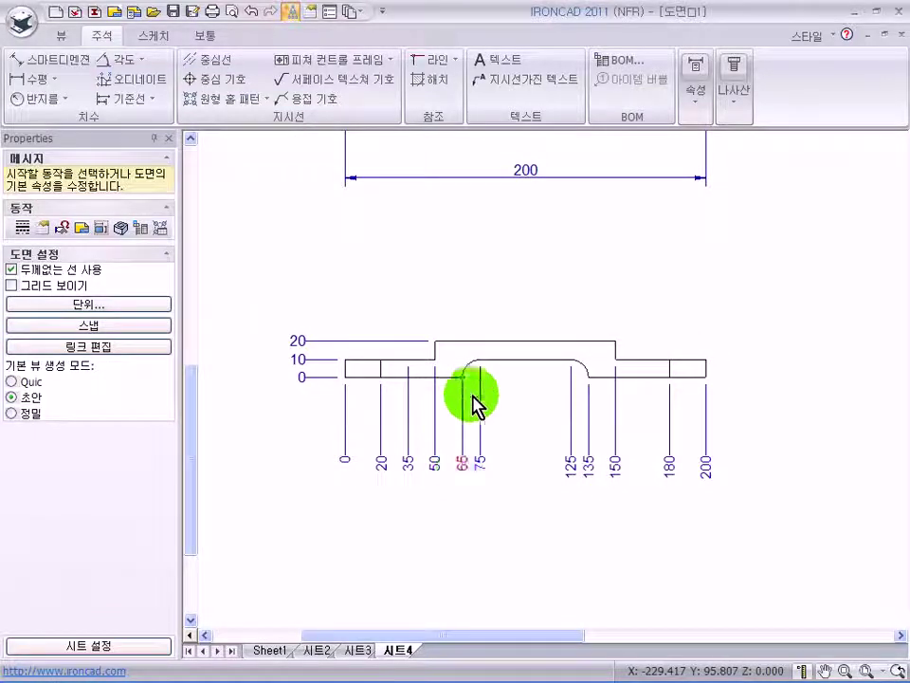
Examine the line-end, tolerance and text settings of the top view's R20 dimension properties, and leave them without applying changes
scroll(466, 421, "down", 3)
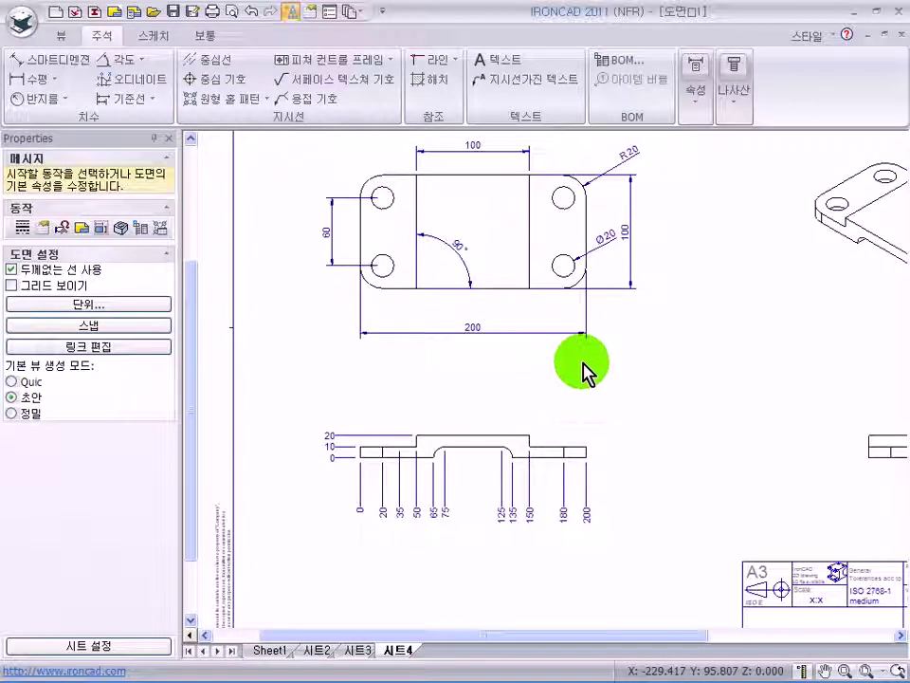
scroll(561, 430, "up", 2)
scroll(599, 314, "up", 1)
middle_click_drag(529, 354, 638, 336)
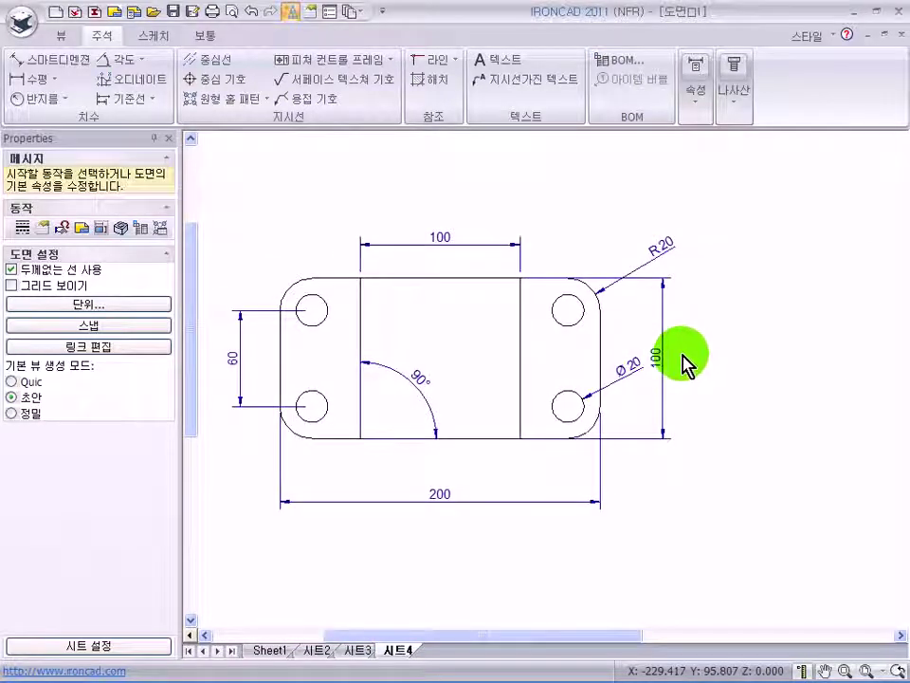
left_click(667, 248)
right_click(668, 248)
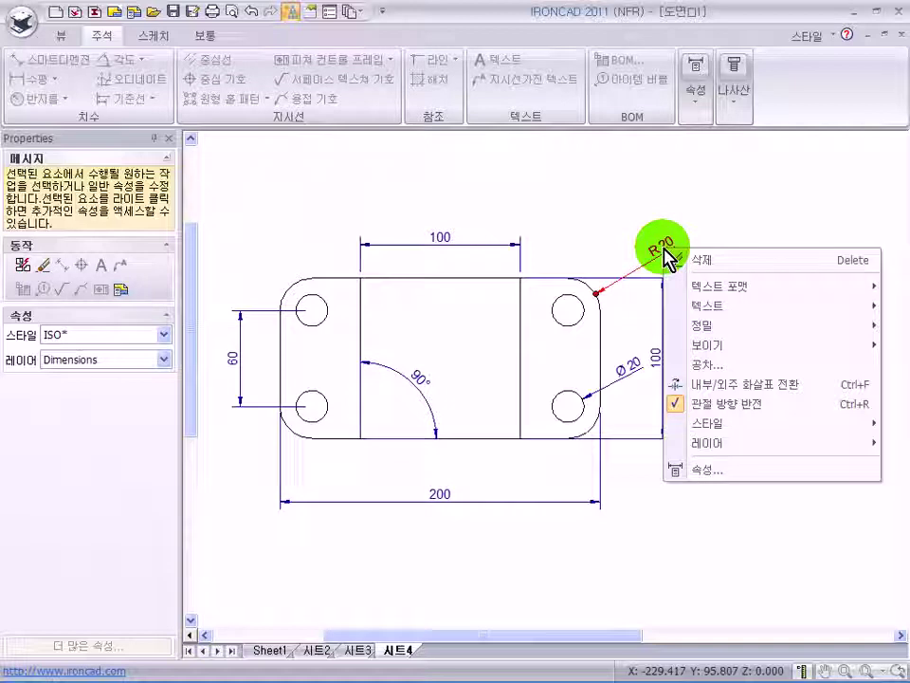
left_click(745, 479)
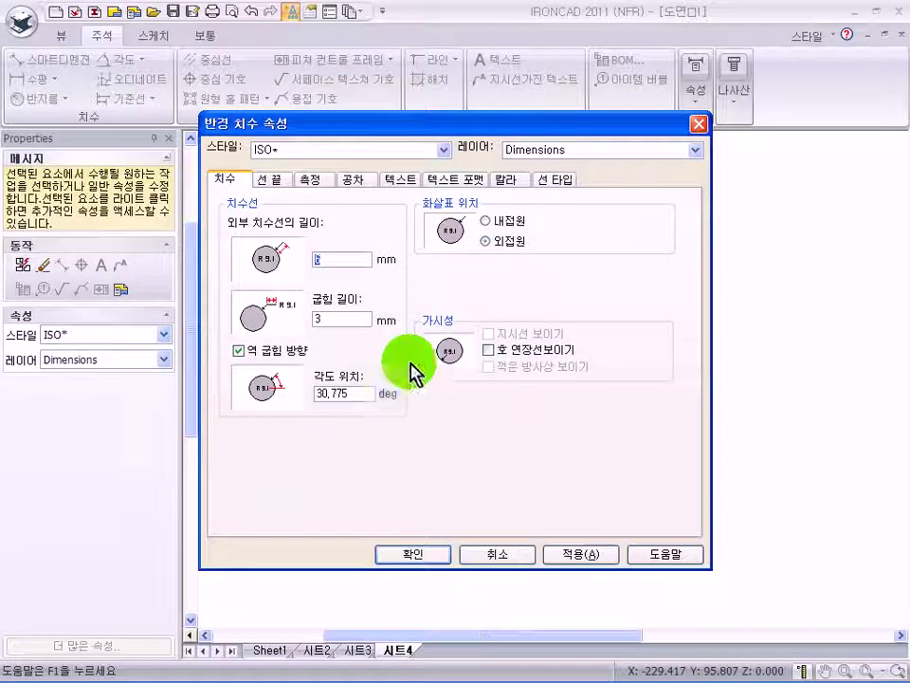
left_click(280, 181)
left_click(383, 294)
left_click(383, 299)
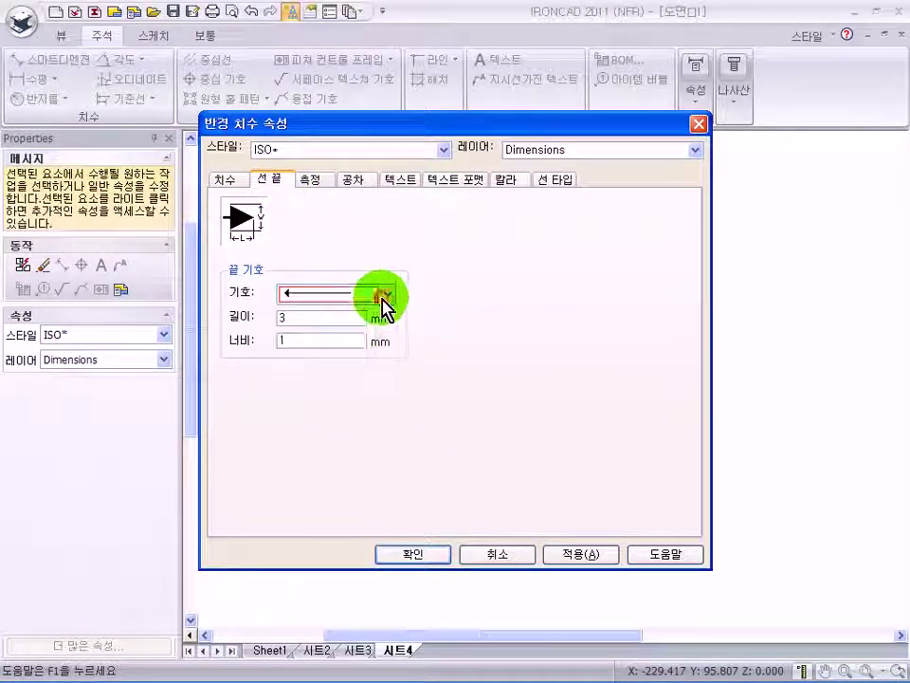
left_click(345, 180)
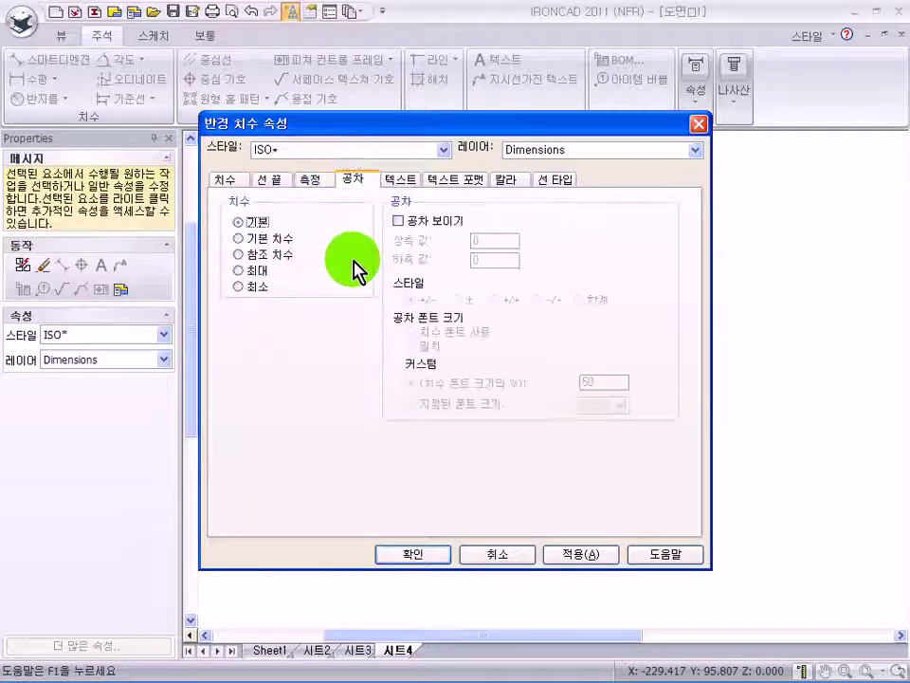
left_click(399, 221)
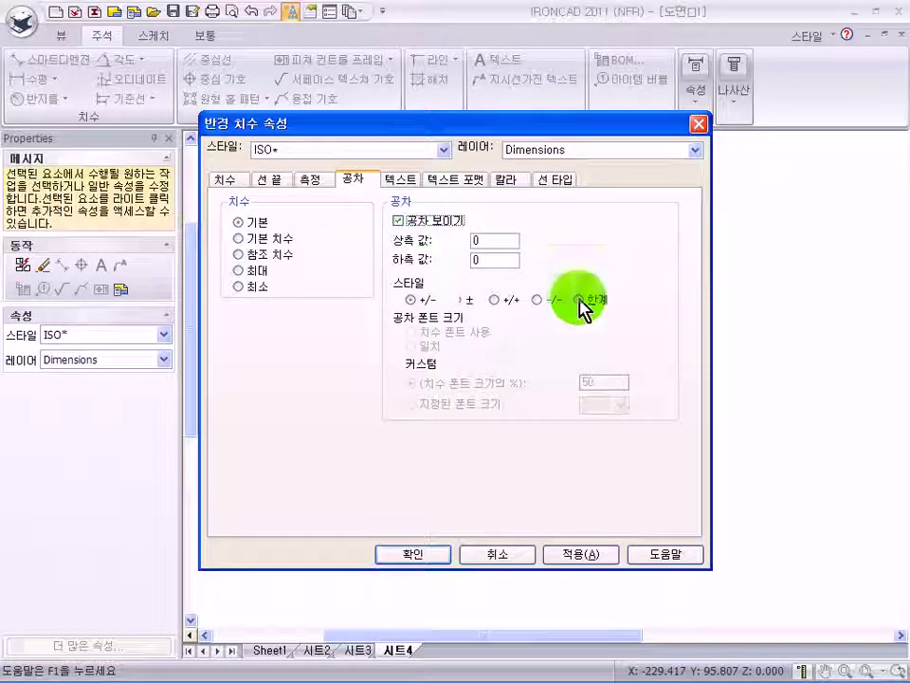
left_click(410, 180)
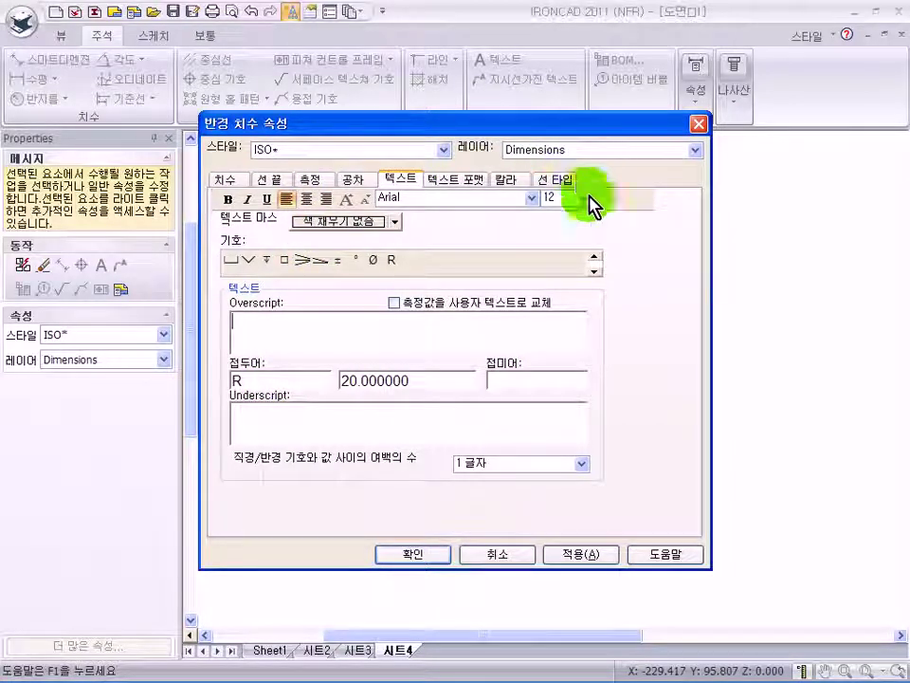
left_click(499, 554)
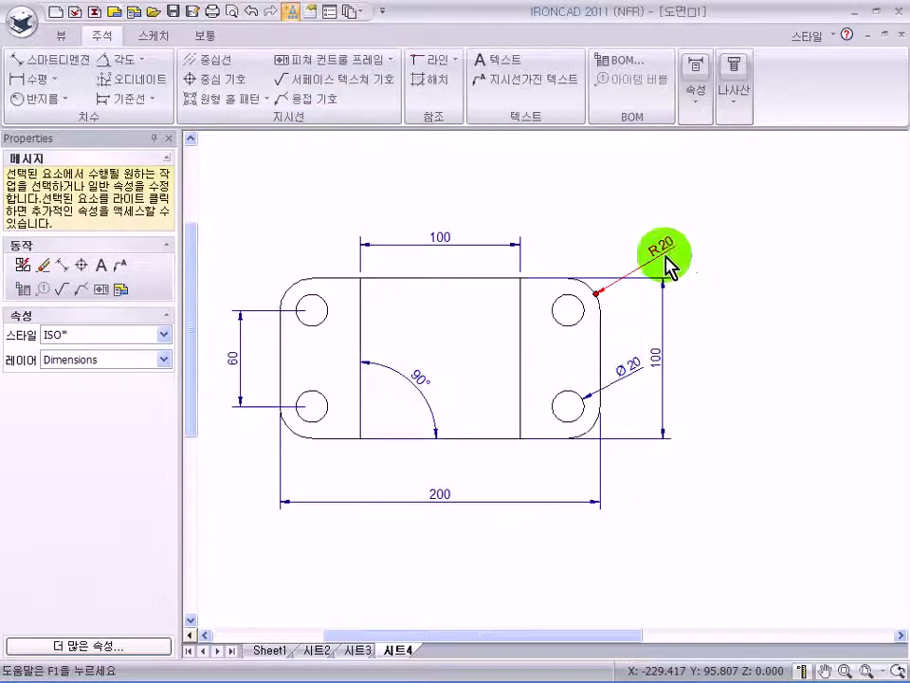
left_click(714, 270)
left_click(668, 250)
right_click(674, 252)
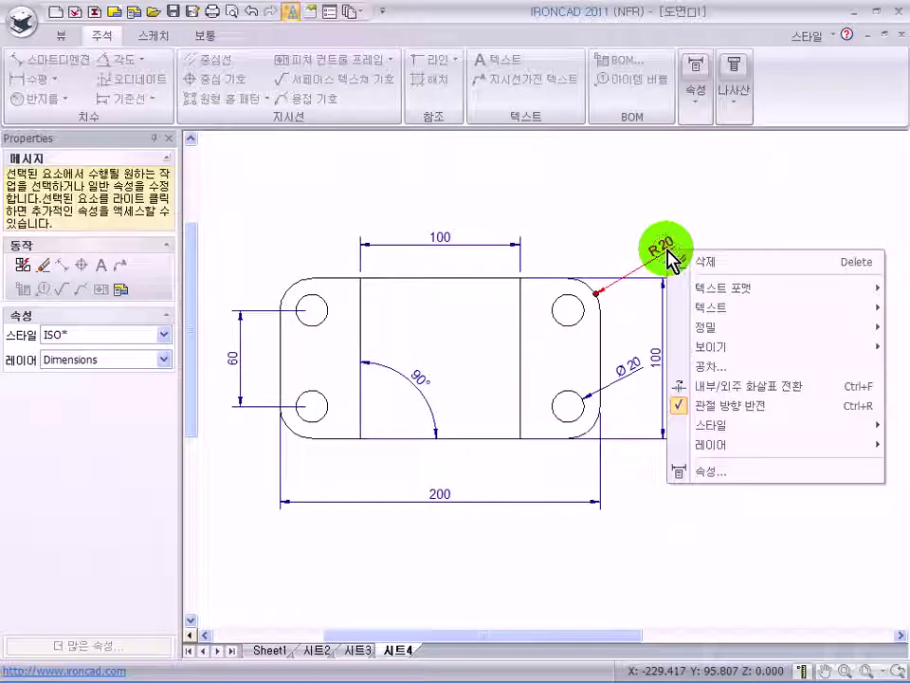
mouse_move(776, 292)
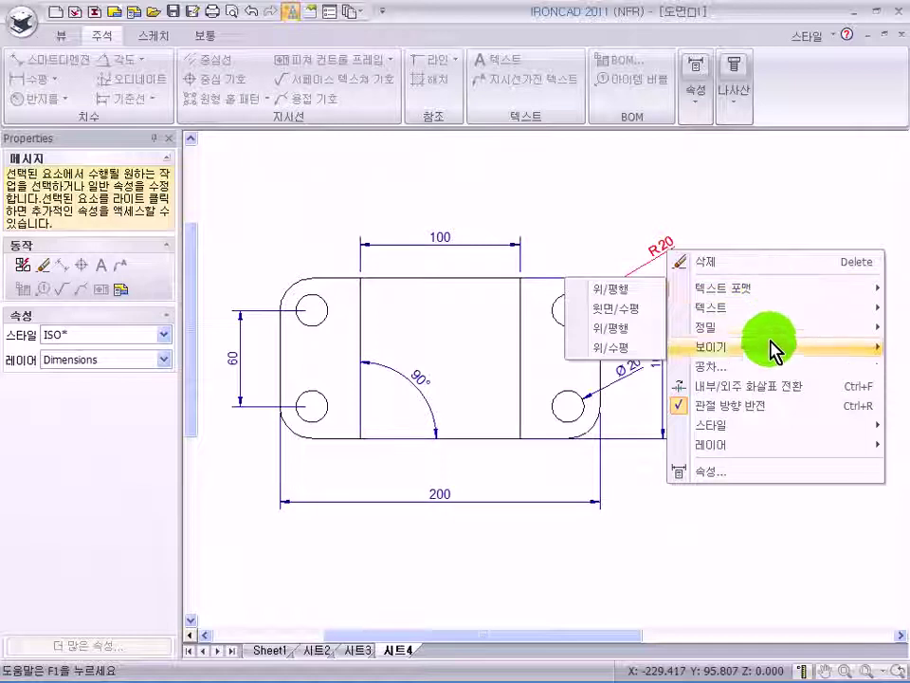
mouse_move(773, 364)
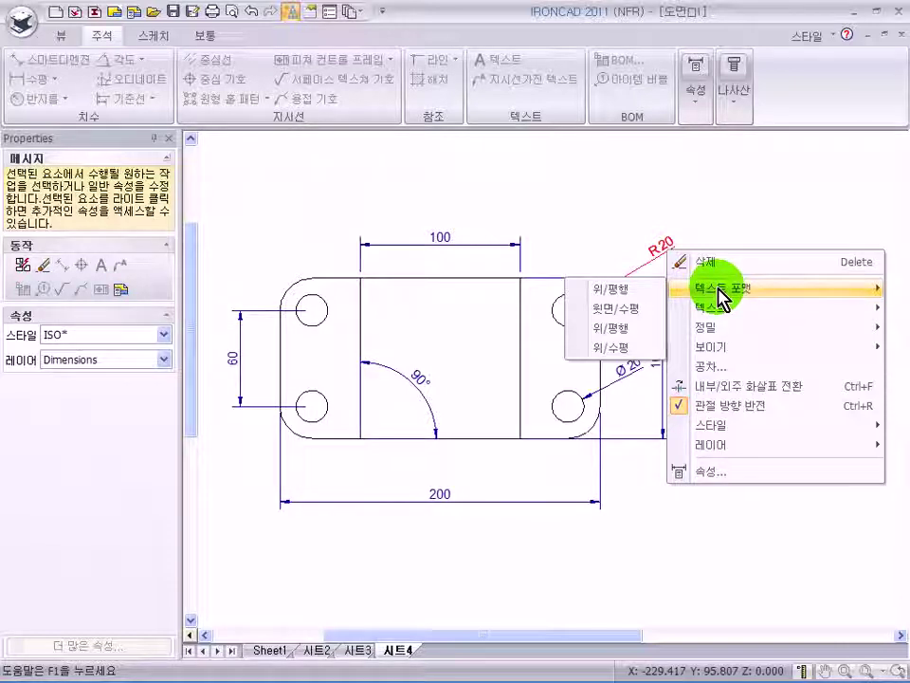
left_click(658, 231)
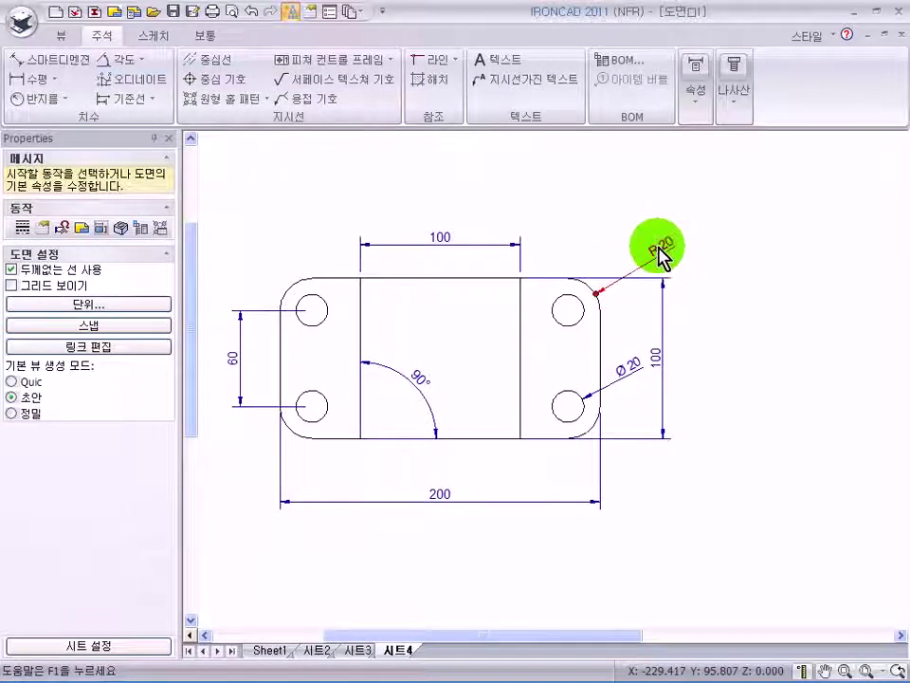
Apply the first 위/평행 (above/parallel) text format to the top view's R20 radius dimension
left_click(668, 249)
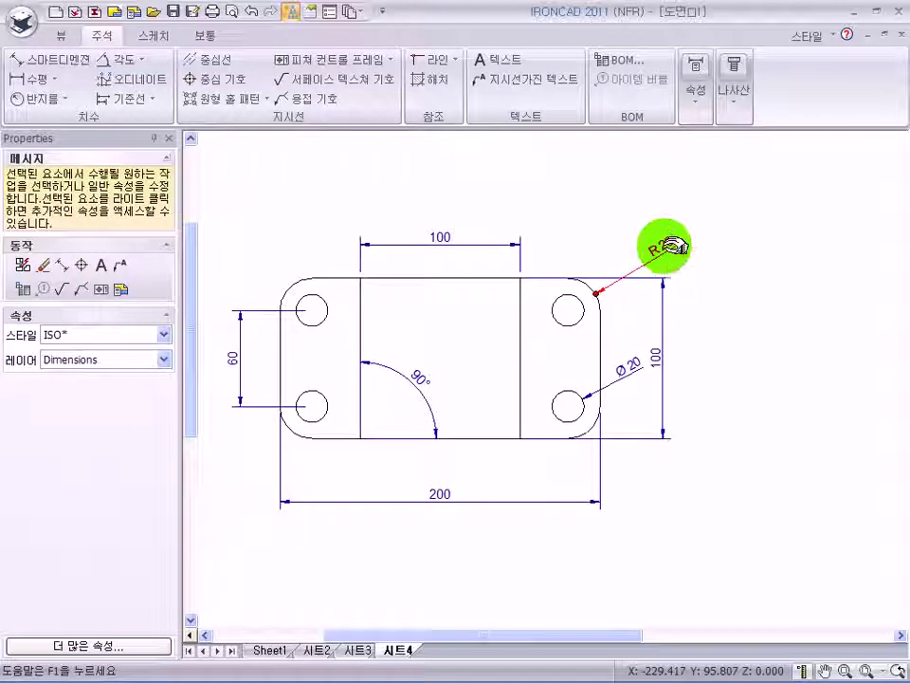
right_click(668, 247)
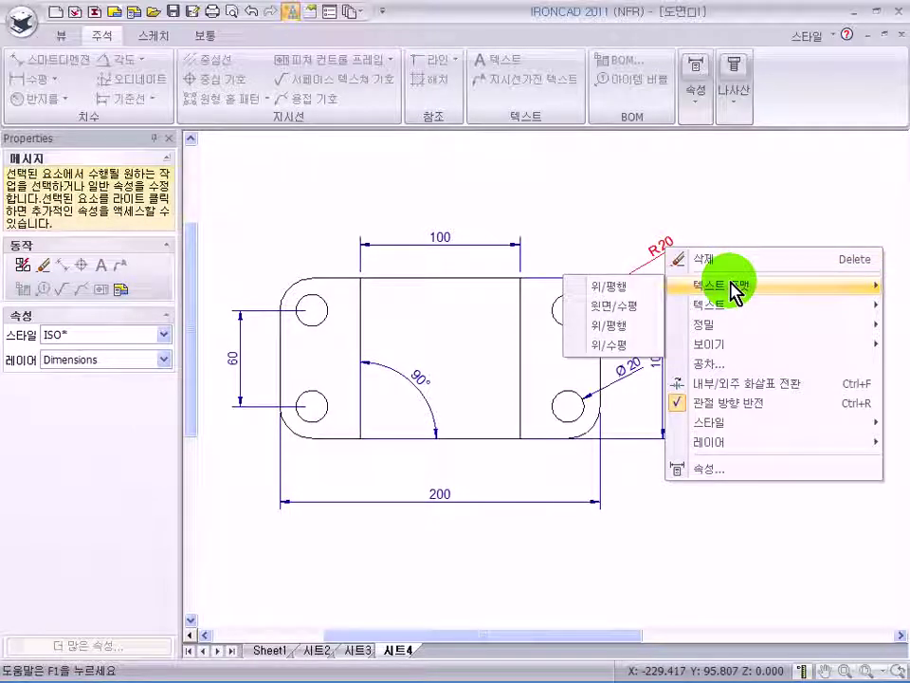
left_click(619, 286)
Set the top view's R20 radius dimension to the 윗면/수평 (top/horizontal) text format
left_click(681, 248)
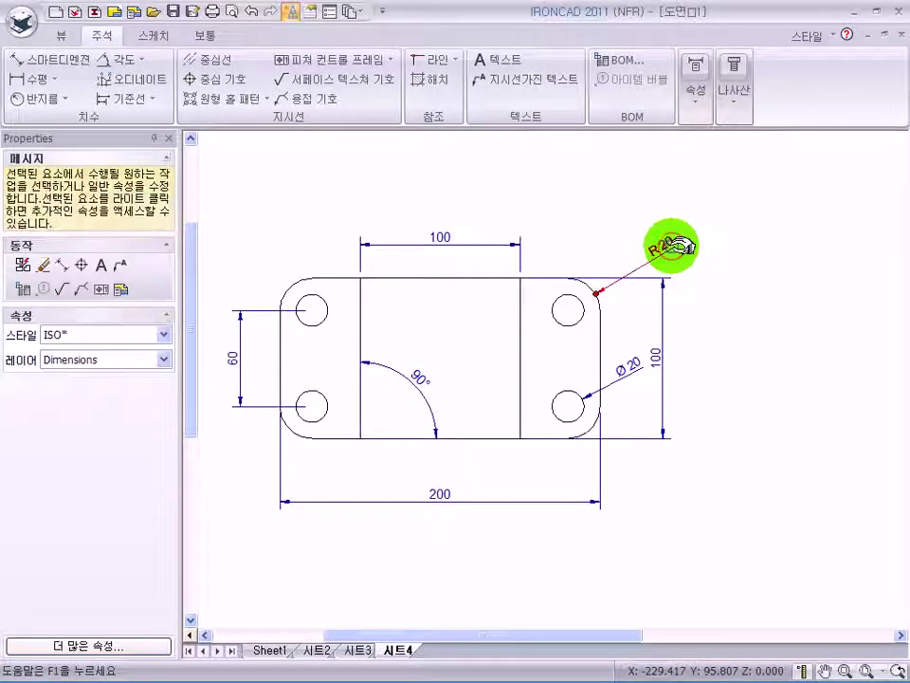
right_click(681, 249)
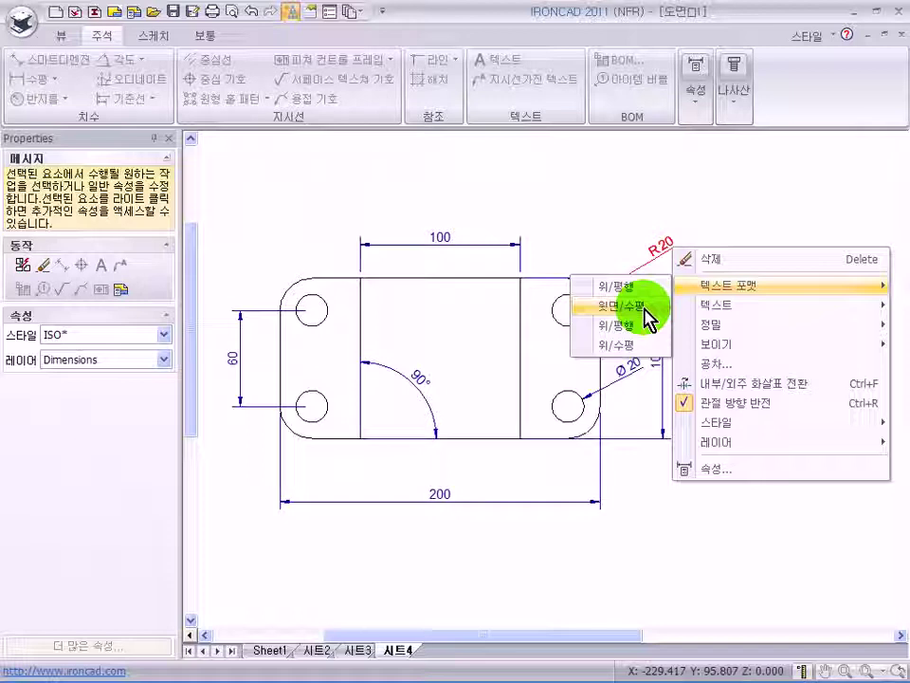
left_click(646, 308)
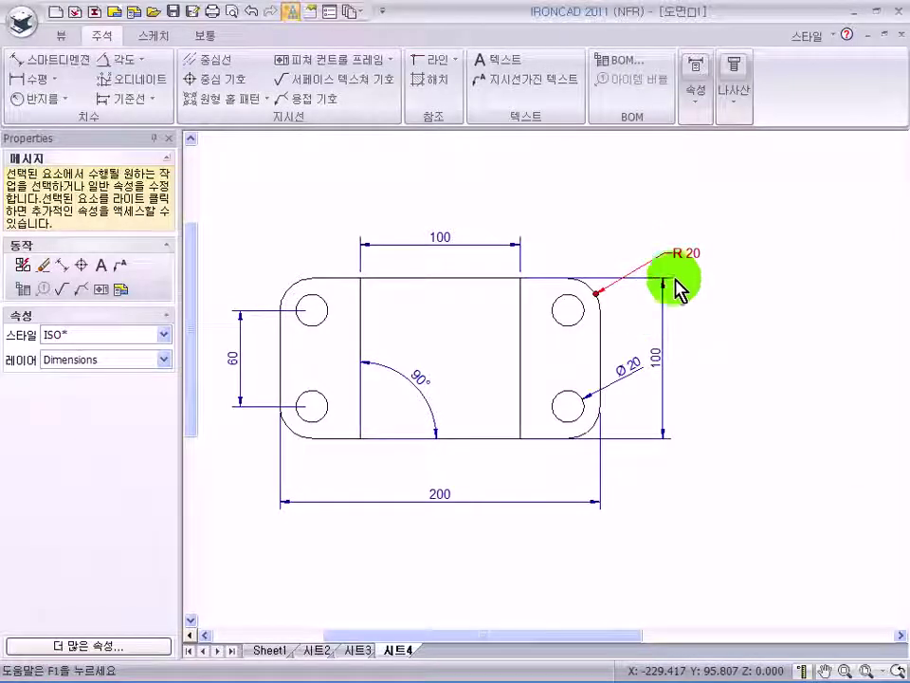
Apply the second 위/평행 (above/parallel) text format to the top view's R20 radius dimension, and finally the 위/수평 (above/horizontal) format
right_click(695, 254)
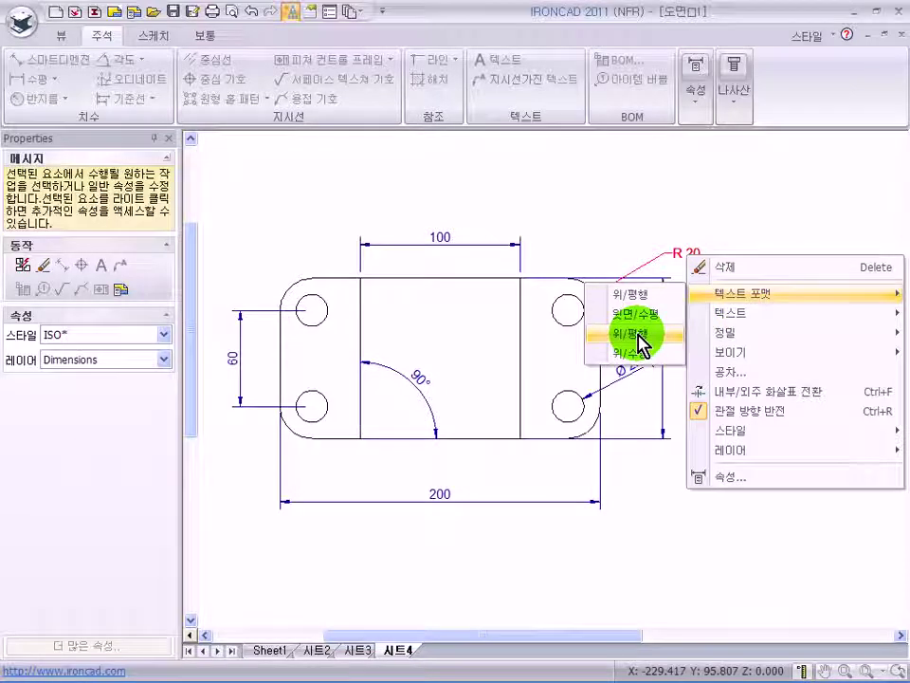
left_click(639, 333)
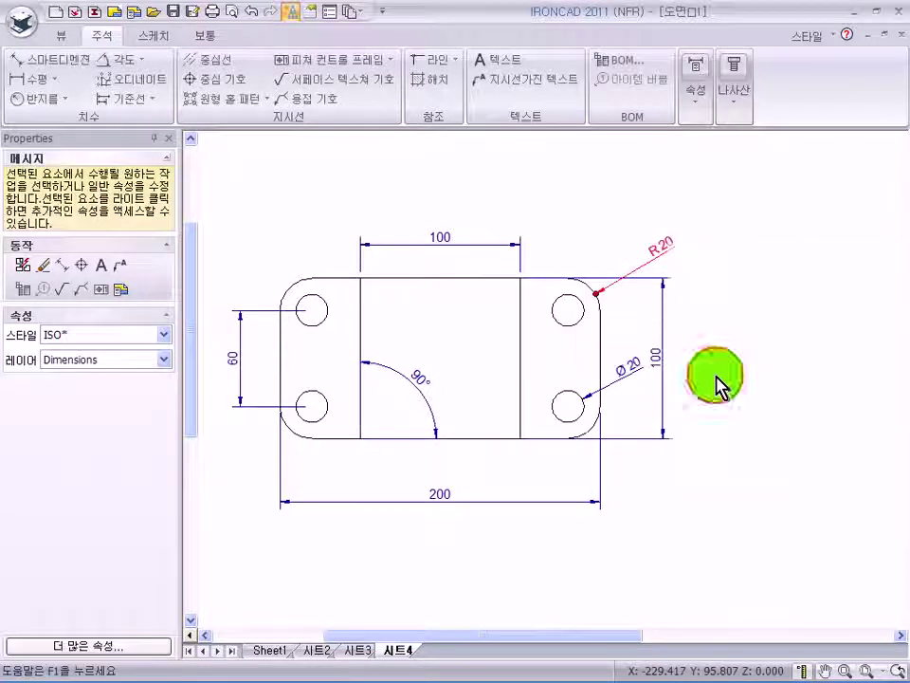
right_click(668, 246)
mouse_move(736, 296)
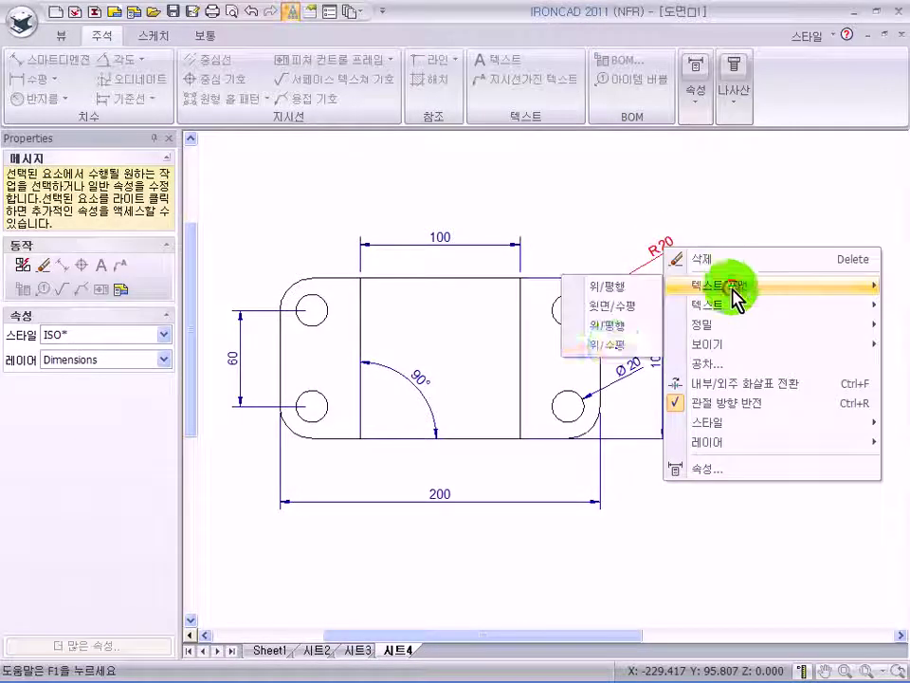
left_click(612, 345)
left_click(603, 219)
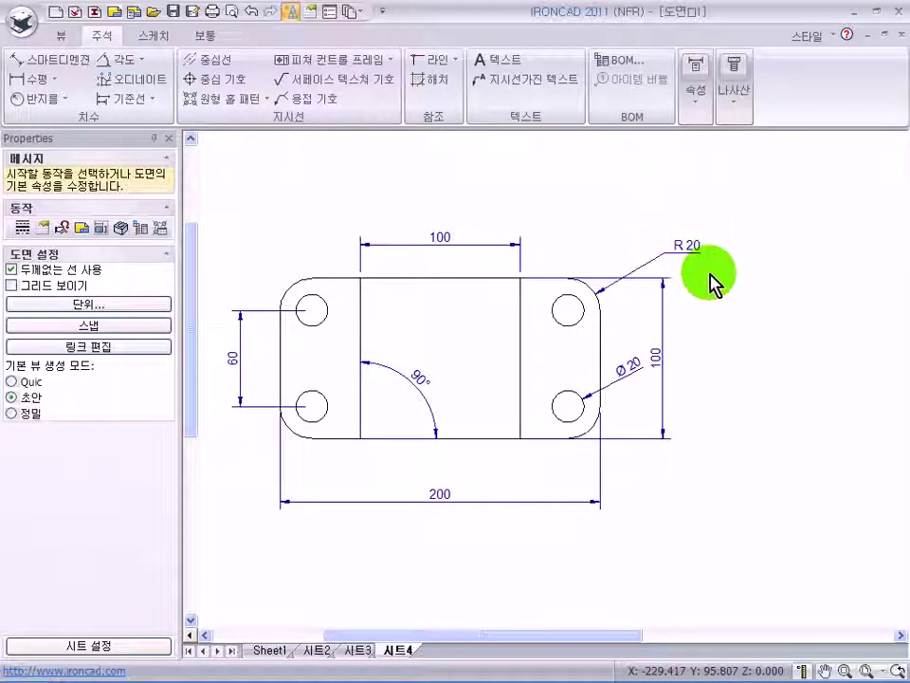
Set the top view's R20 radius dimension text to the prefix 4-R and the suffix 관통
left_click(686, 244)
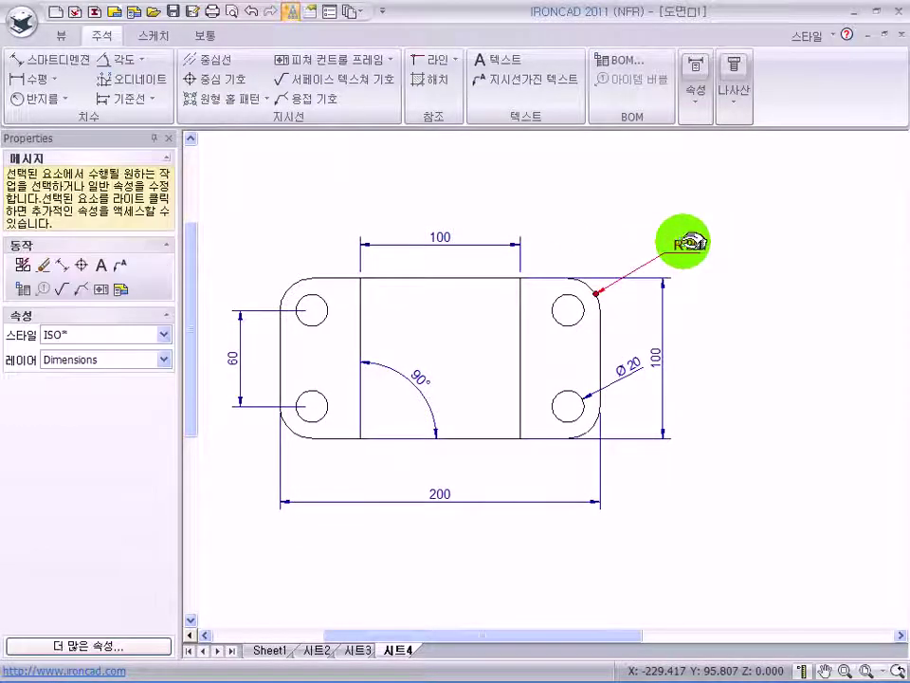
right_click(688, 245)
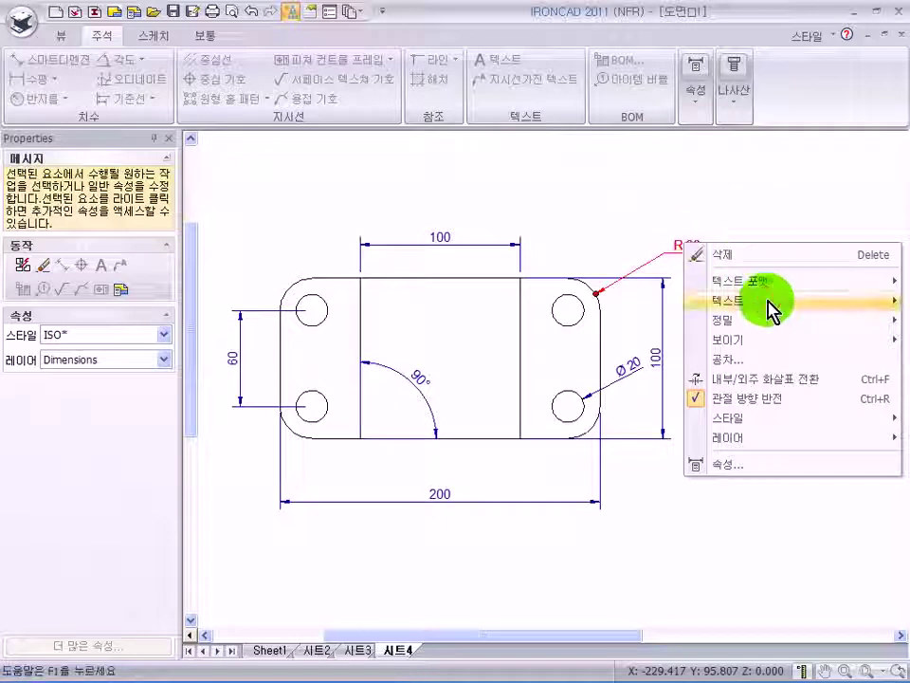
mouse_move(773, 302)
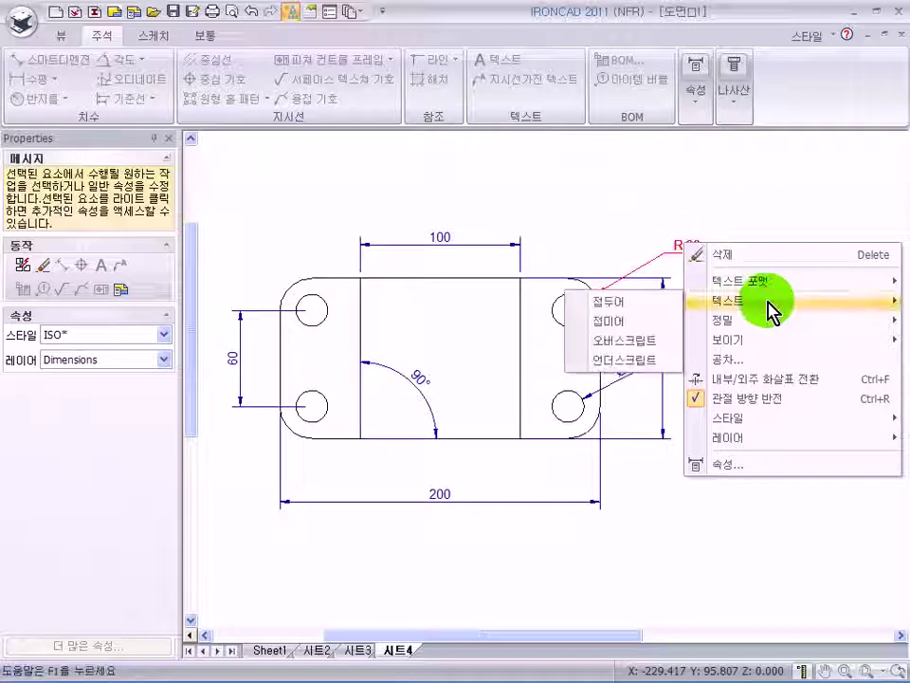
left_click(623, 305)
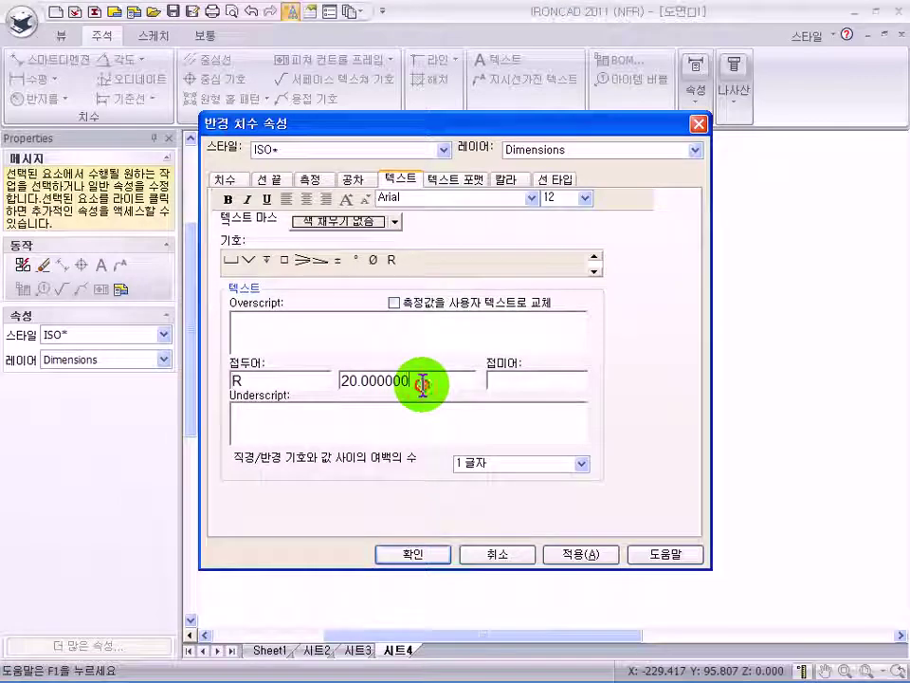
left_click_drag(423, 383, 316, 377)
left_click(234, 381)
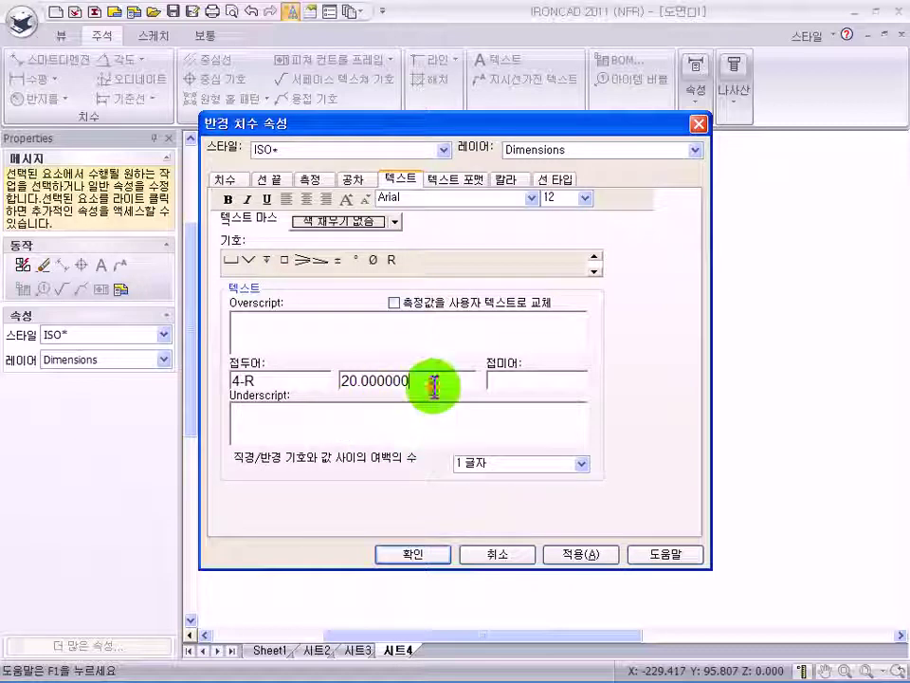
left_click(504, 384)
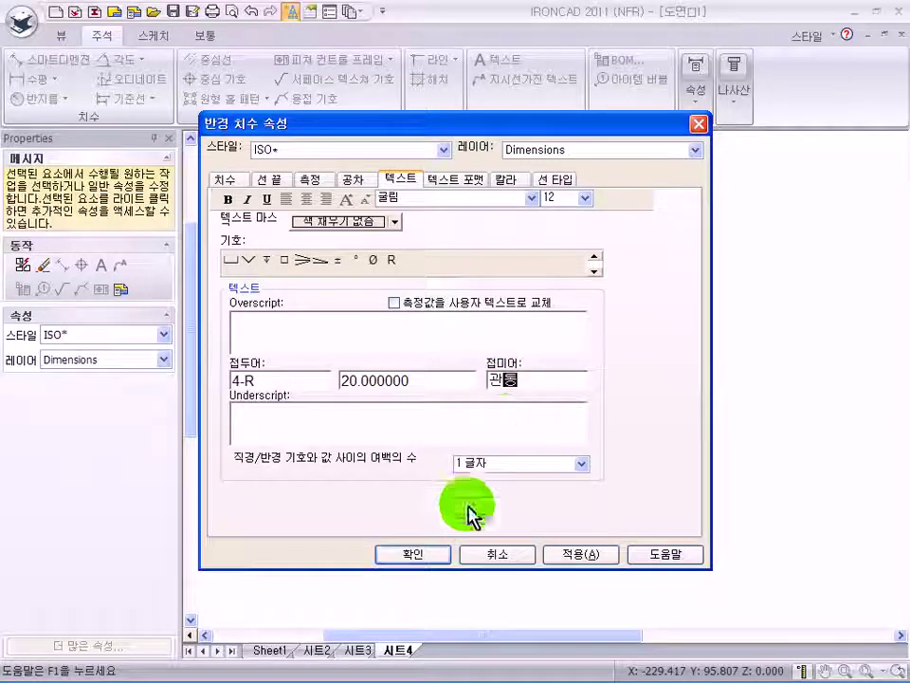
left_click(402, 553)
left_click(749, 403)
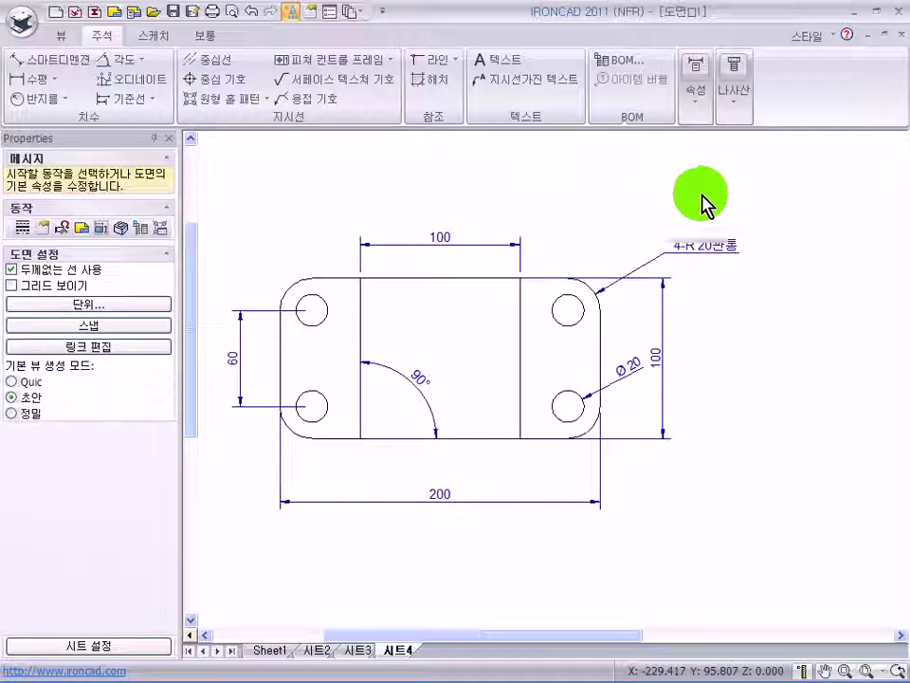
Enable tolerance display on the top view's corner radius dimension with an upper value of 0.010
left_click(711, 251)
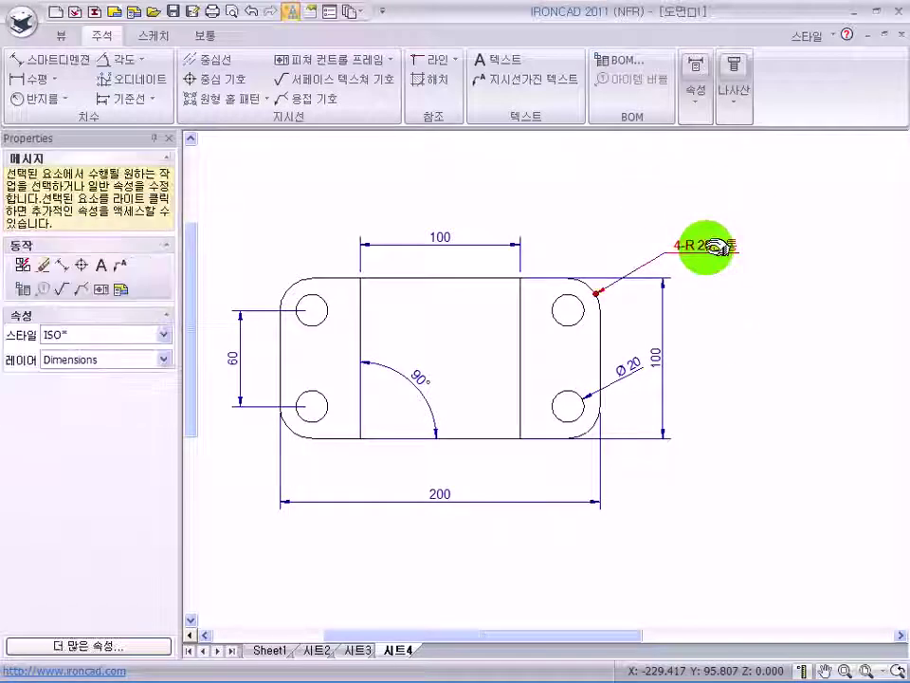
right_click(707, 254)
mouse_move(773, 318)
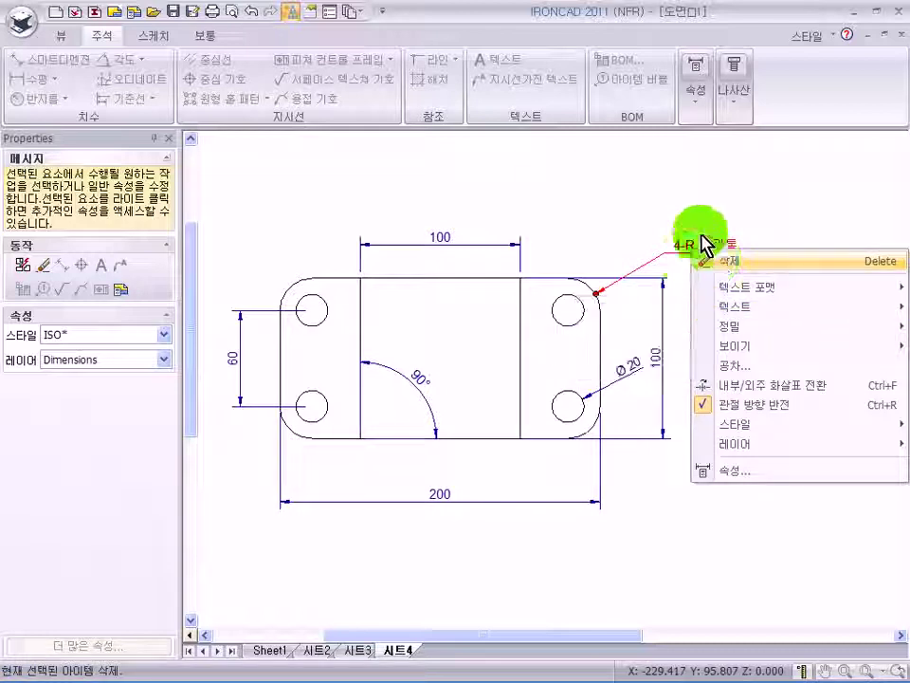
mouse_move(749, 305)
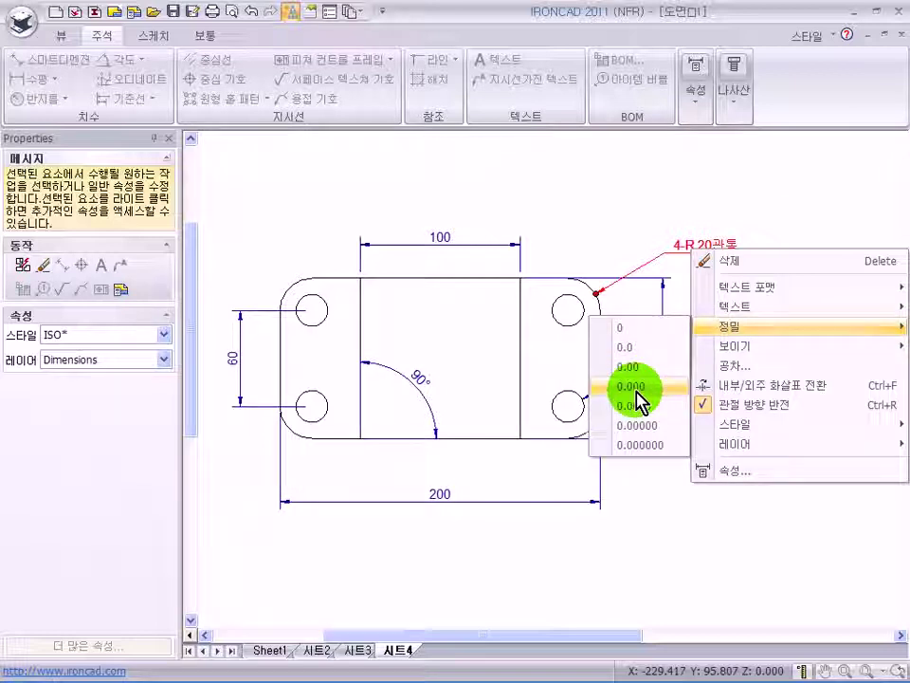
mouse_move(757, 351)
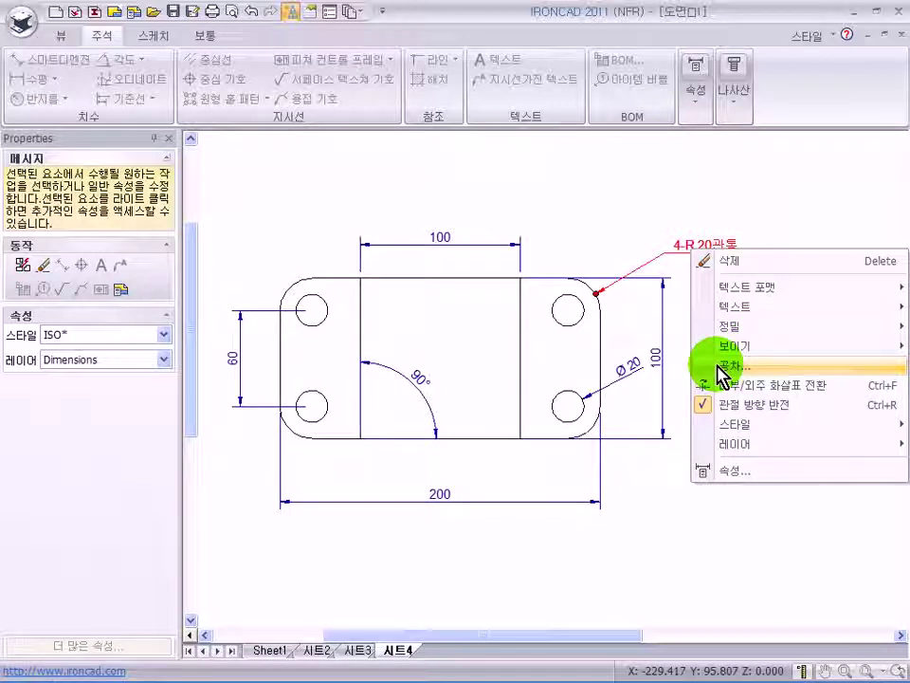
left_click(722, 368)
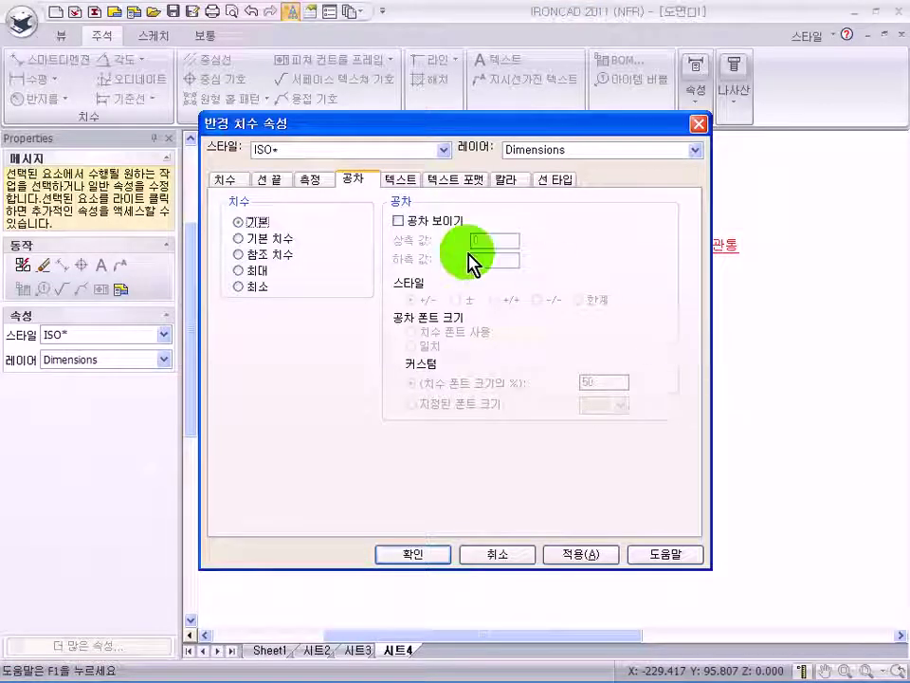
left_click(403, 224)
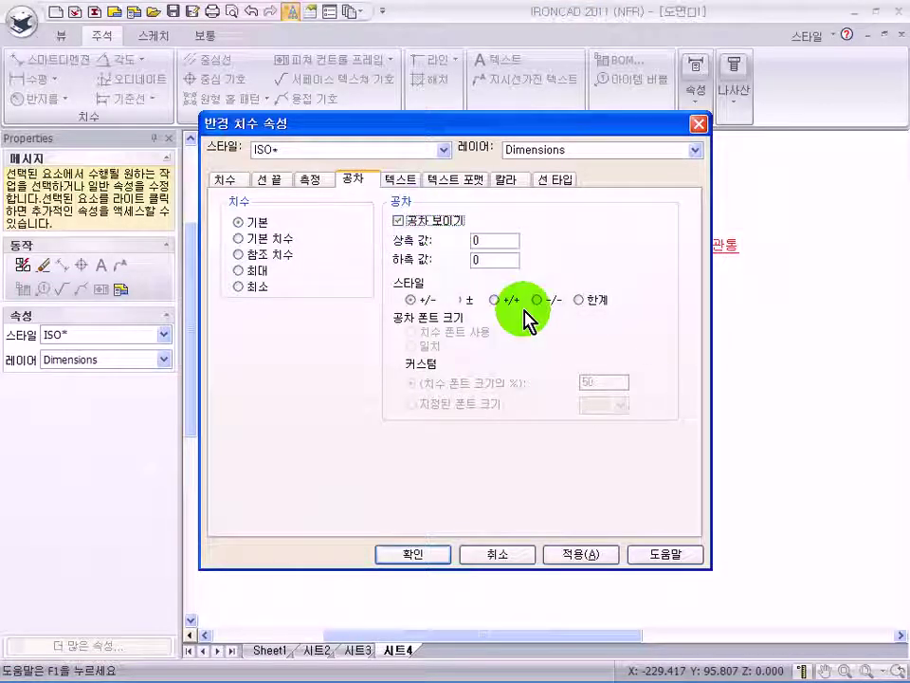
left_click(483, 240)
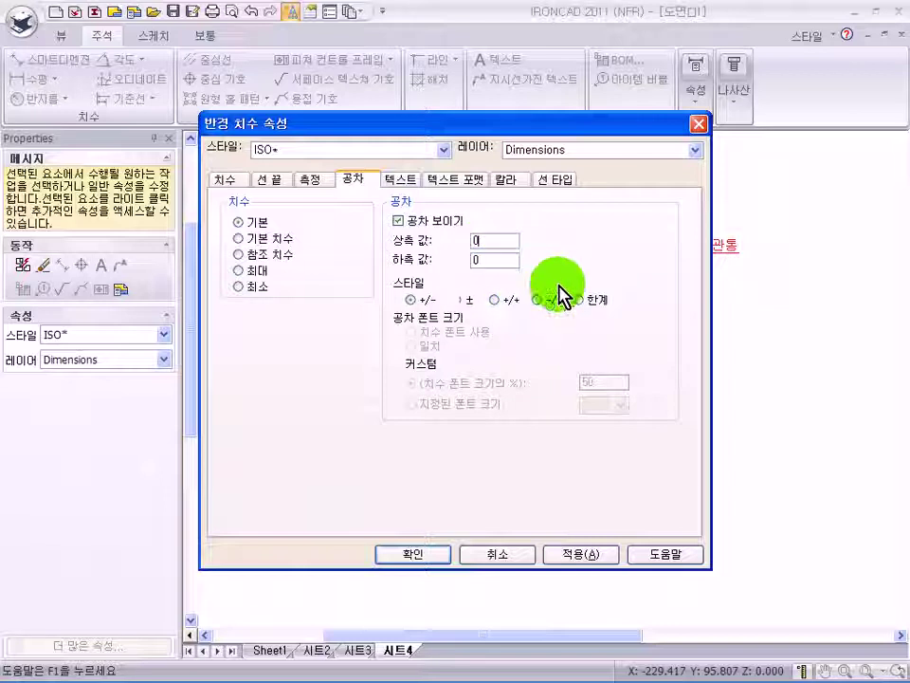
type("0.")
left_click_drag(494, 239, 441, 238)
type("0.0")
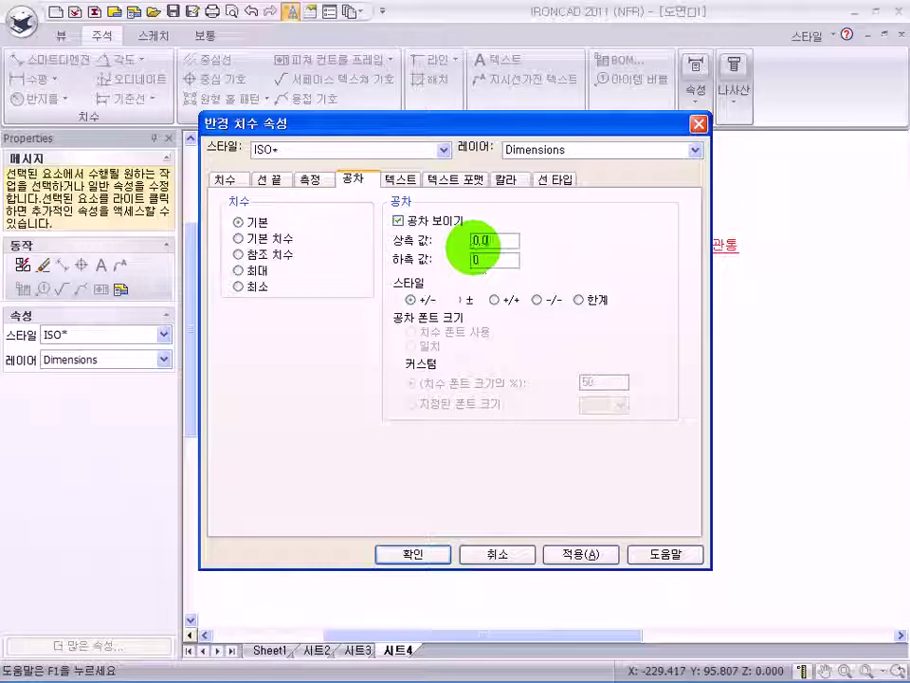
type("10")
Set the radius dimension's lower tolerance value to 0.02
type("0.")
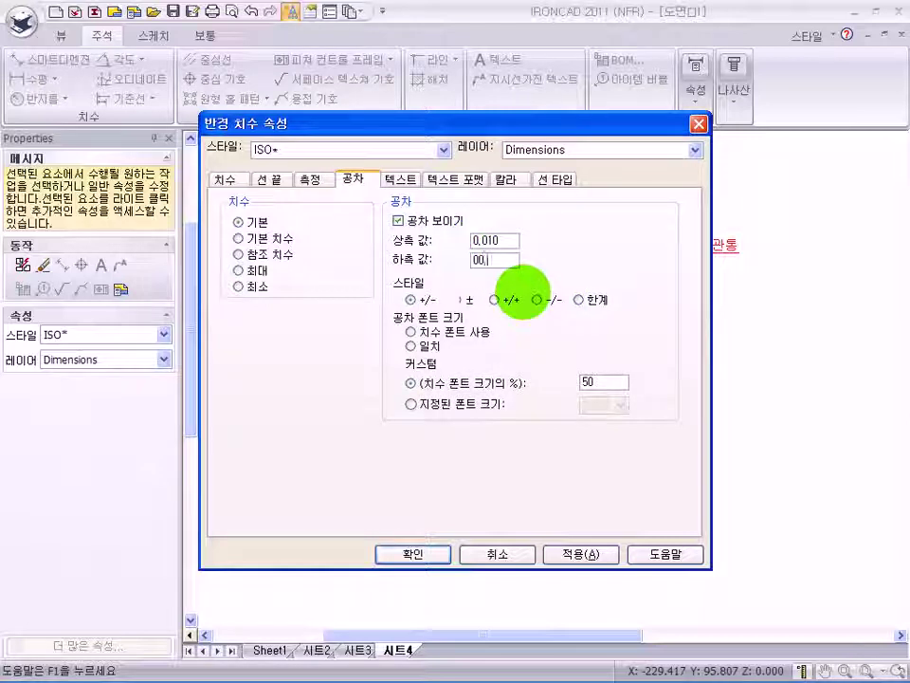
left_click(495, 261)
left_click_drag(495, 260, 455, 261)
type("0.0")
type("2")
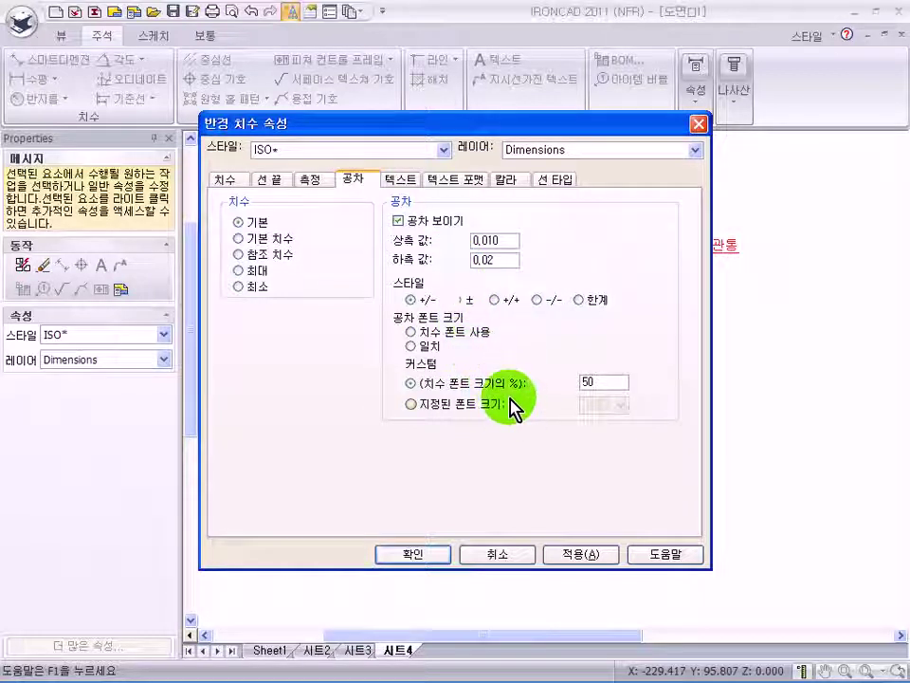
Set the radius dimension's precision and tolerance precision to 3 decimal places, and apply the edited properties
left_click(310, 180)
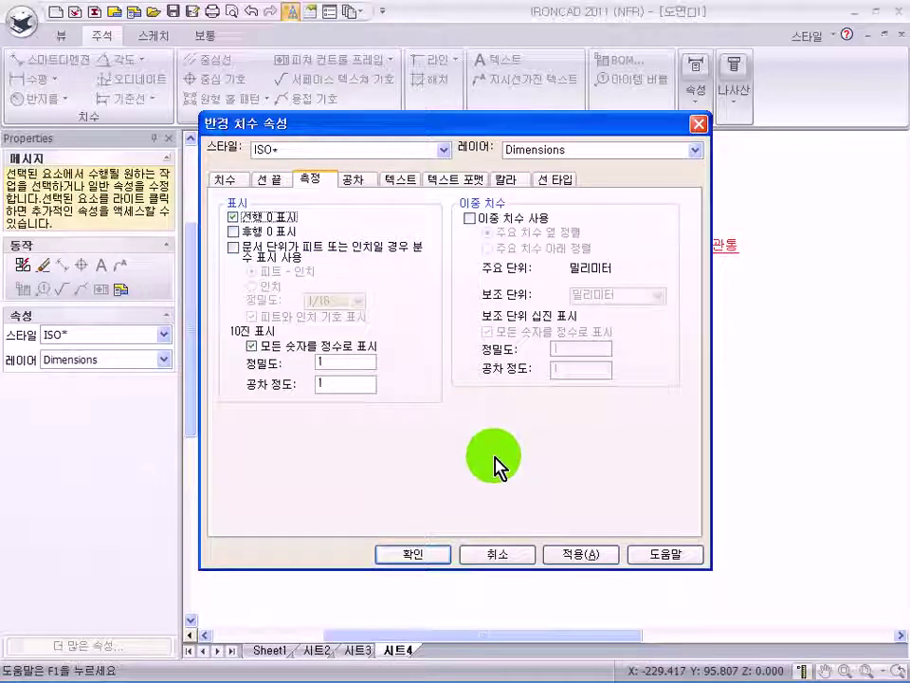
left_click_drag(341, 363, 214, 365)
type("3")
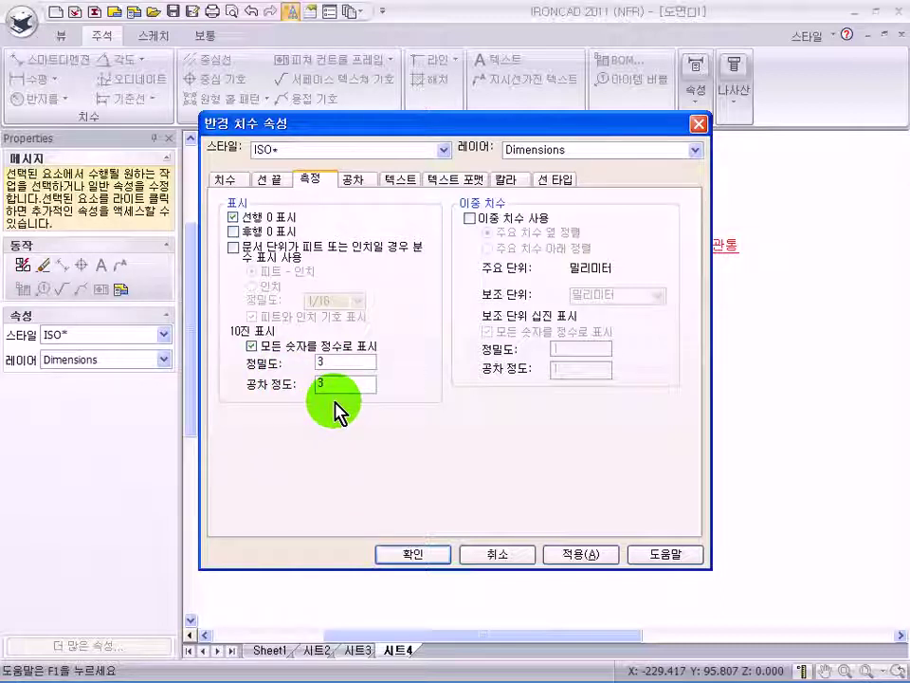
left_click(352, 180)
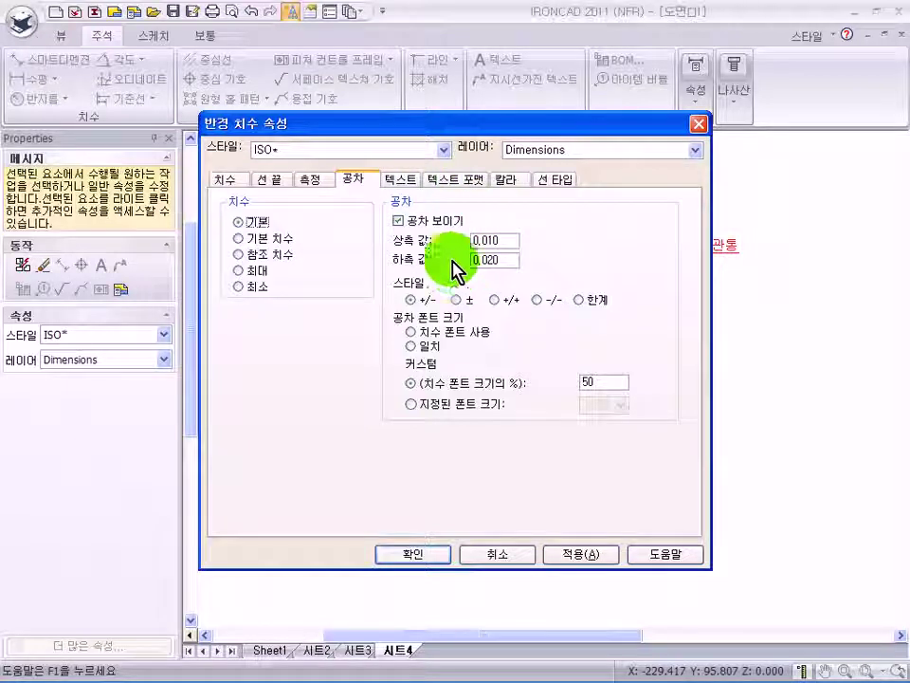
left_click(310, 179)
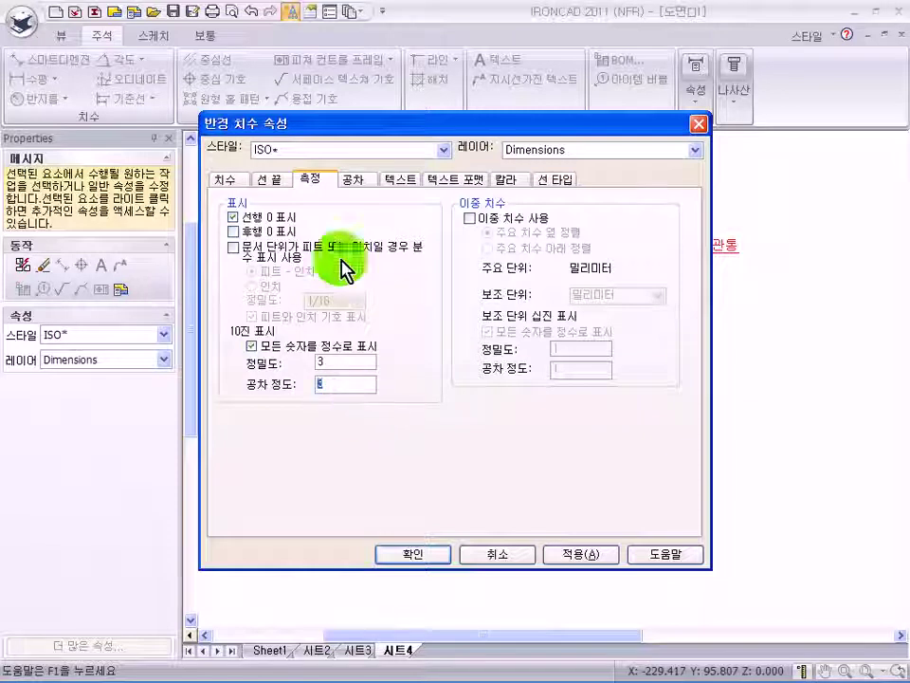
left_click(403, 557)
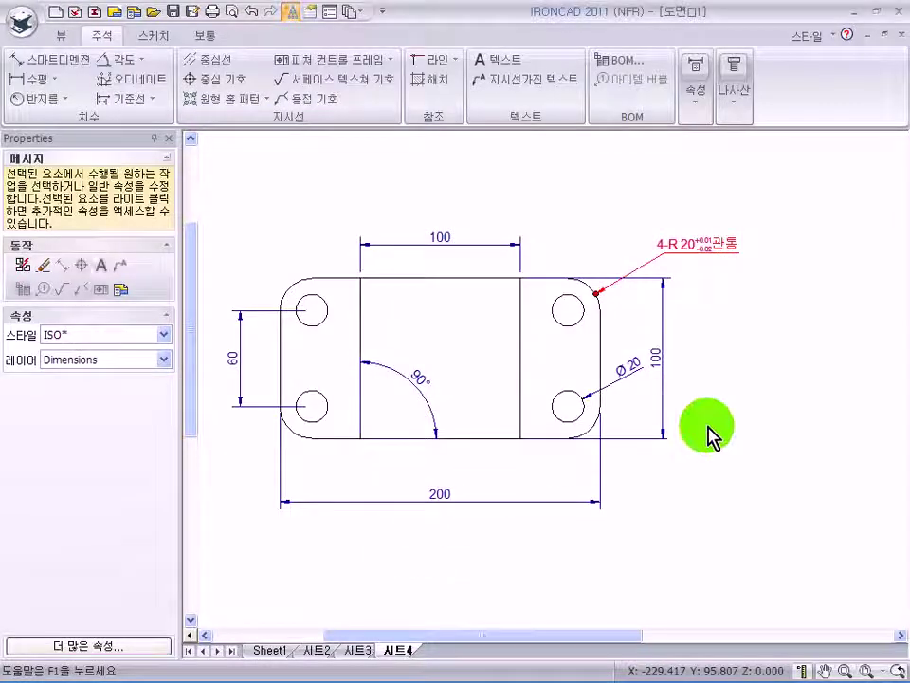
left_click(752, 424)
Copy the corner radius dimension's style with the EyeDropper to the Ø20 hole dimension and the vertical 100 dimension
scroll(702, 269, "up", 2)
scroll(613, 384, "up", 2)
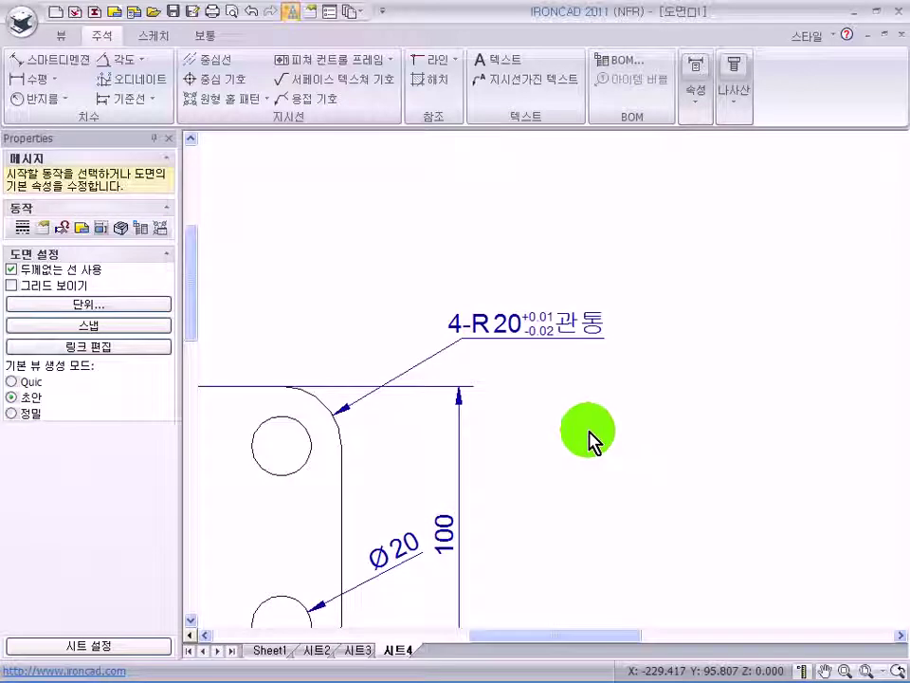
middle_click_drag(548, 476, 557, 351)
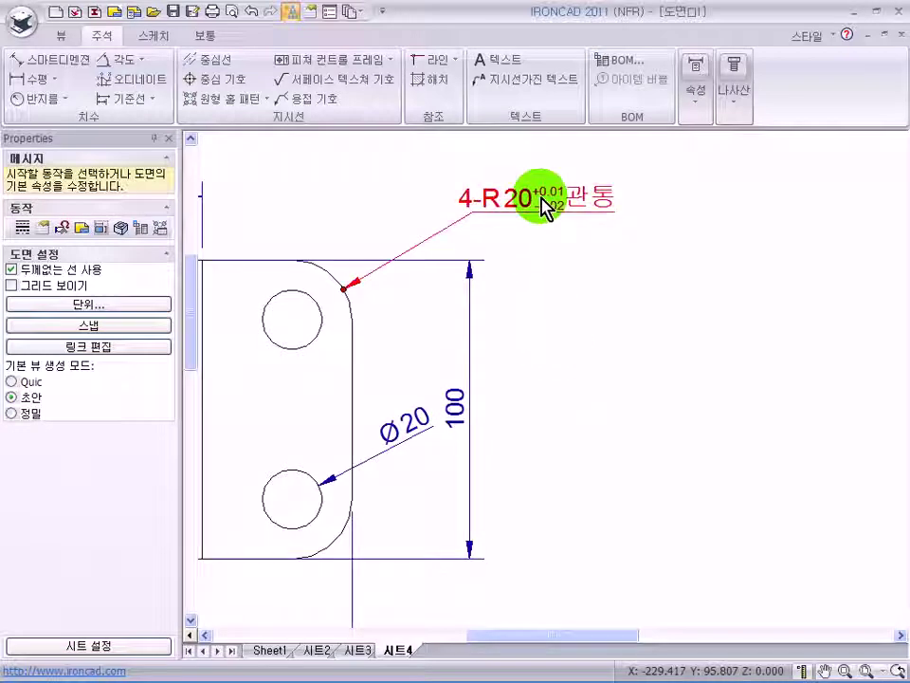
left_click(205, 34)
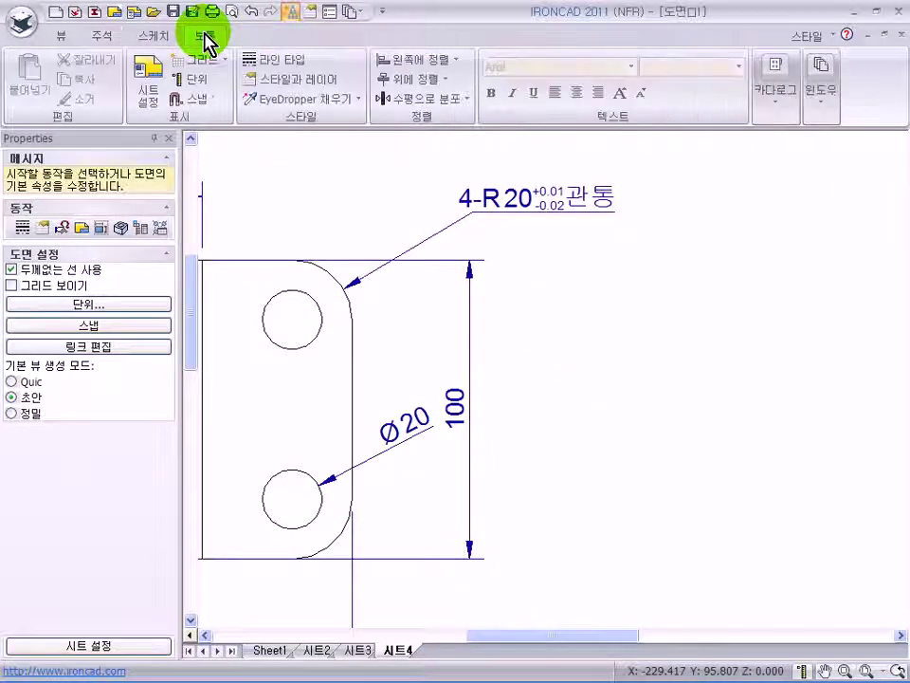
left_click(298, 99)
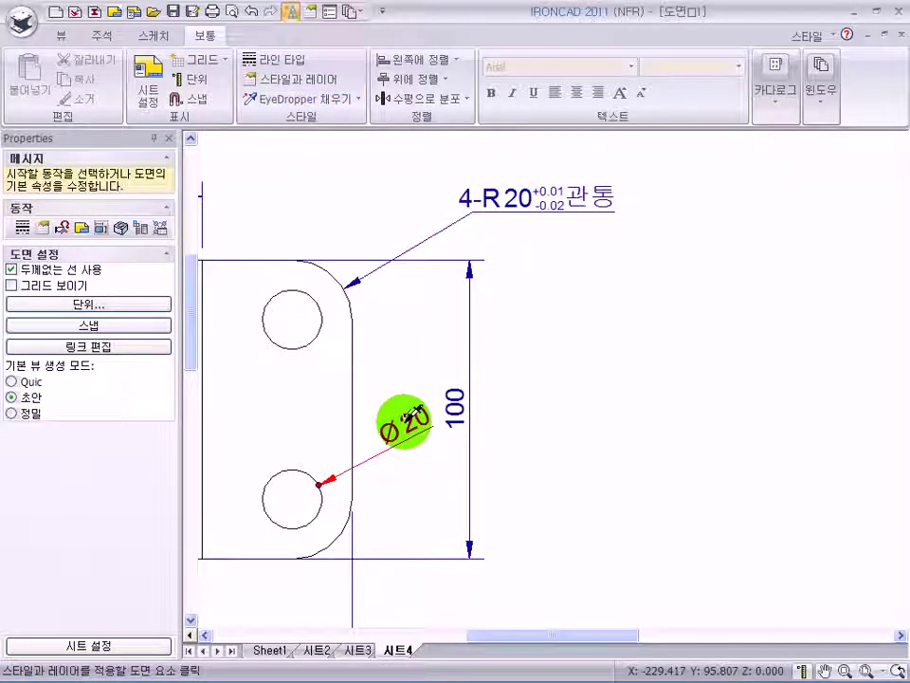
left_click(408, 419)
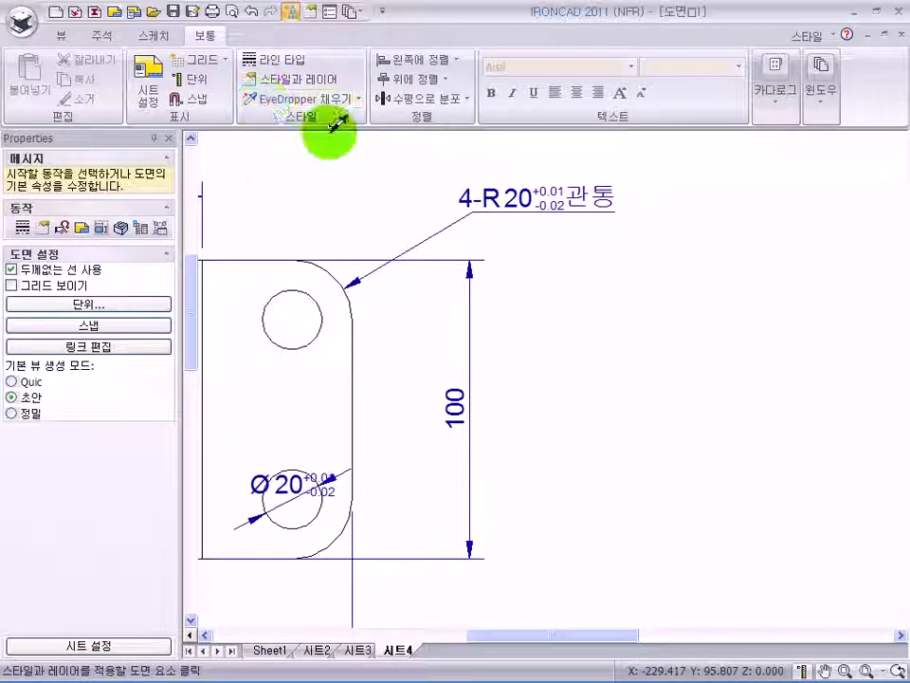
left_click(445, 405)
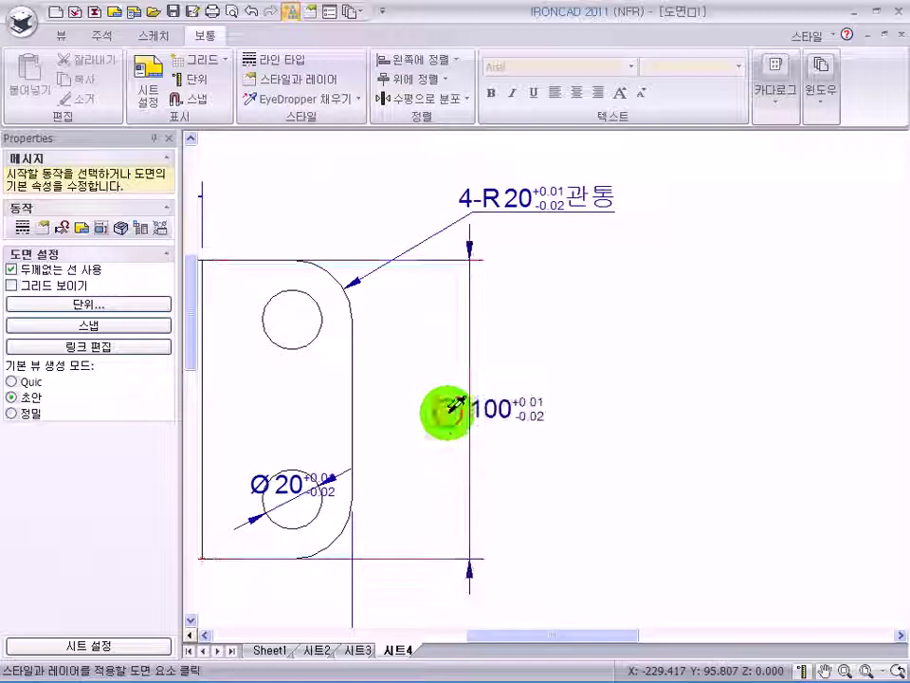
Adjust the vertical 100 dimension so its arrows sit between the extension lines, and move the Ø20 text outside the hole
left_click(503, 412)
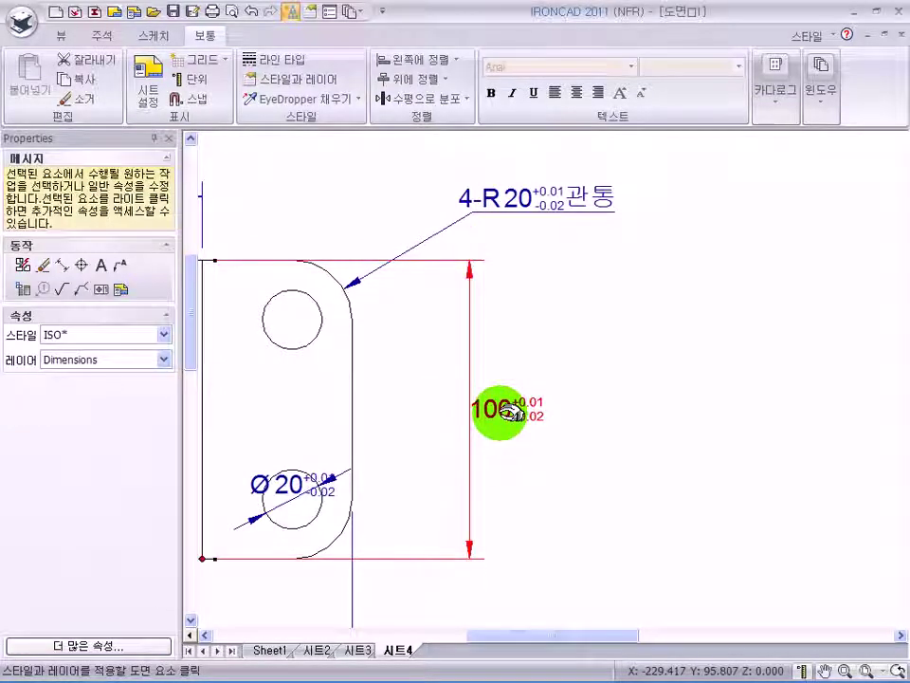
left_click_drag(295, 487, 396, 419)
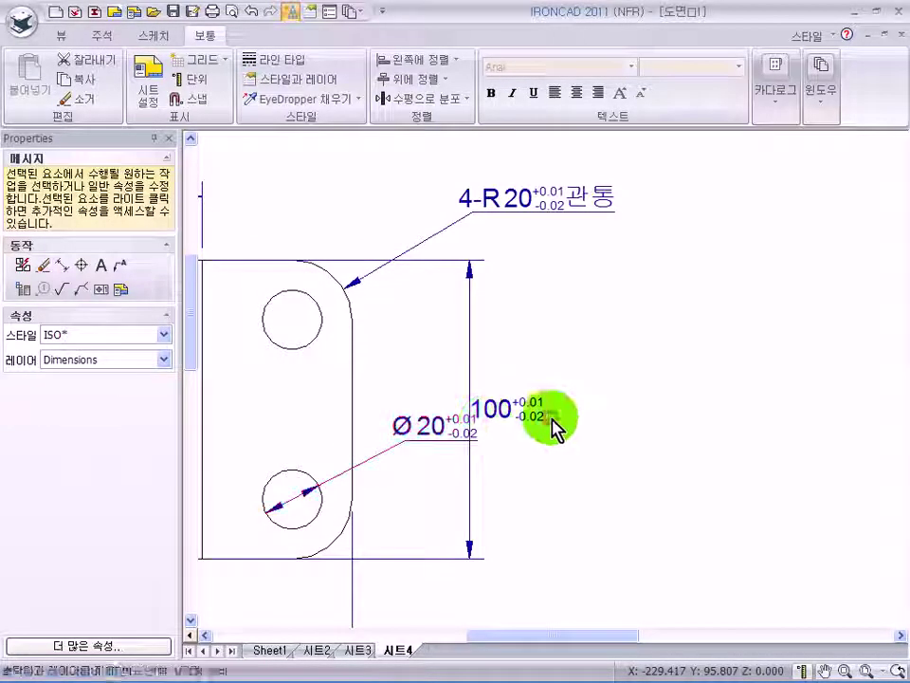
left_click(569, 417)
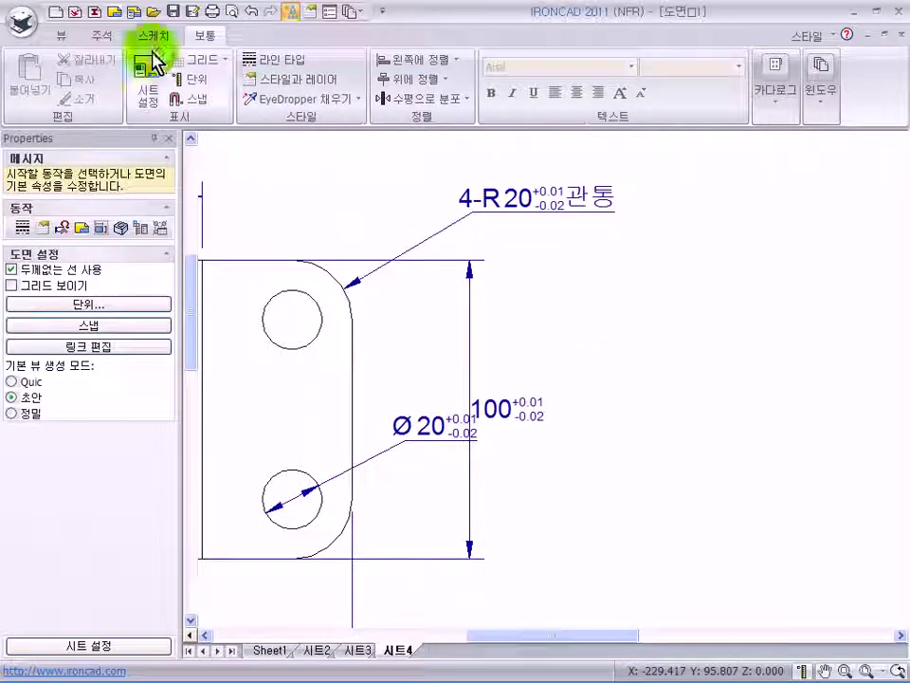
Open the properties of the 4-R20 corner radius dimension in the plan view
left_click(104, 36)
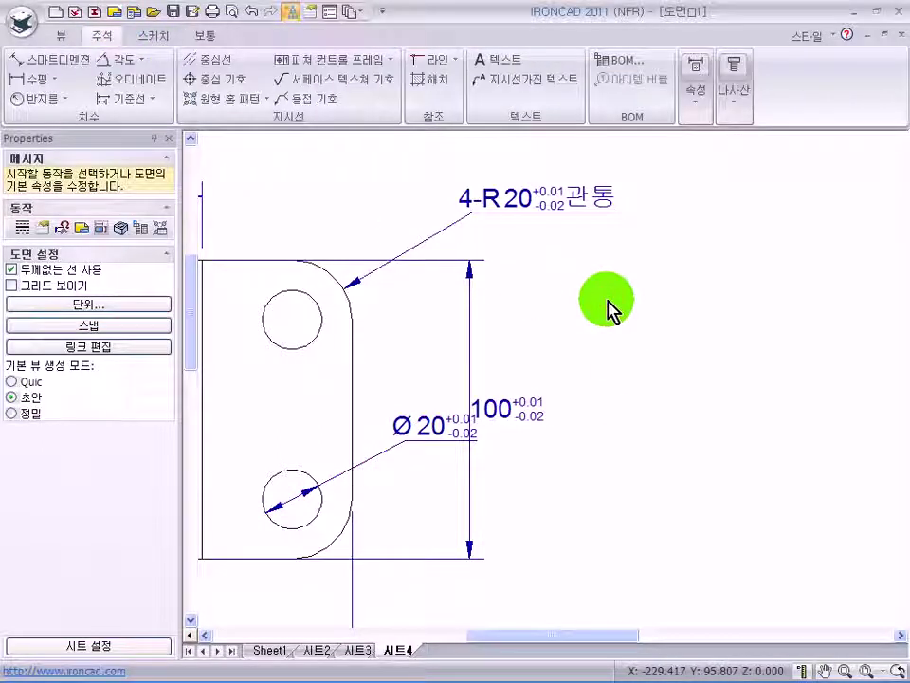
scroll(585, 272, "down", 5)
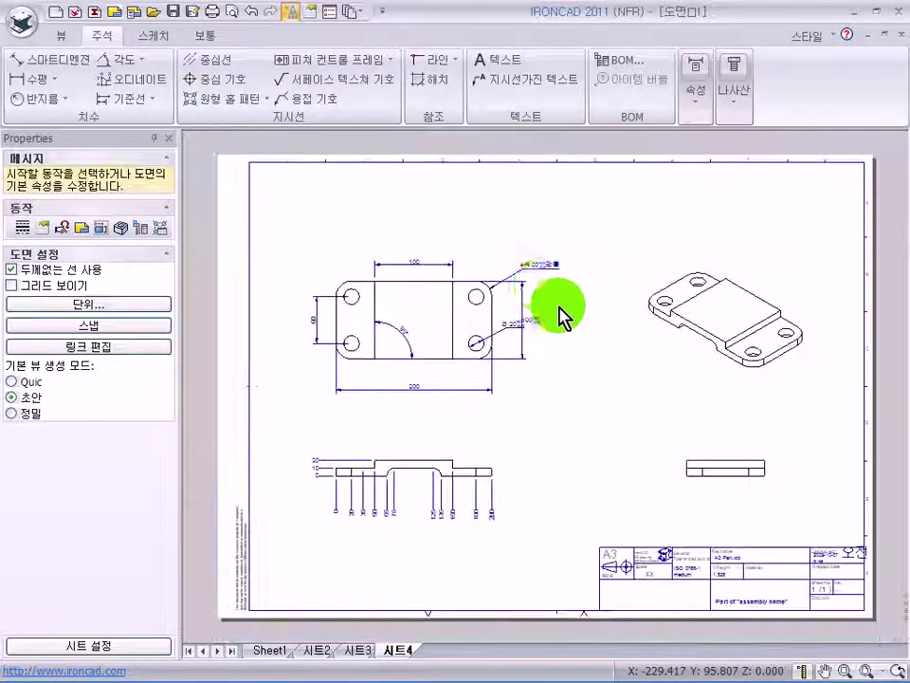
left_click(541, 261)
right_click(542, 262)
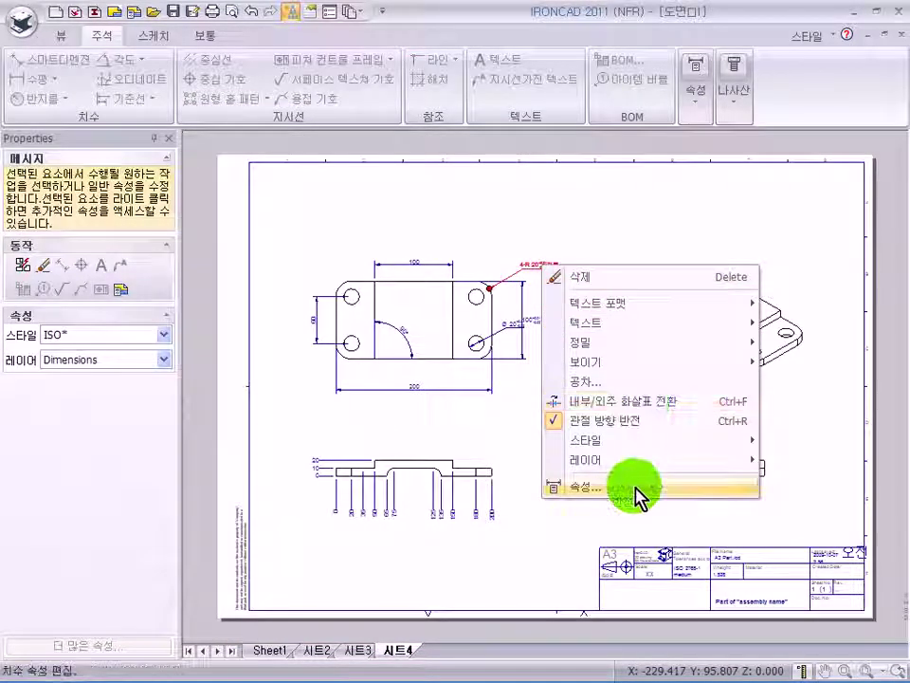
left_click(635, 489)
Examine the radius dimension's dimension line, colour, text format, text font and size, and line type settings
double_click(361, 256)
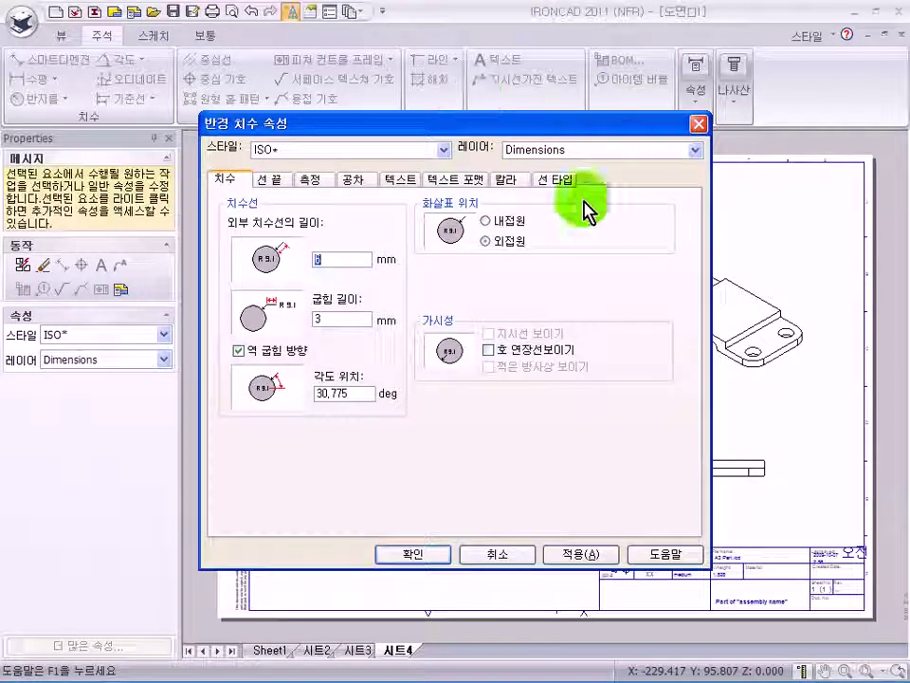
left_click(505, 181)
left_click(457, 180)
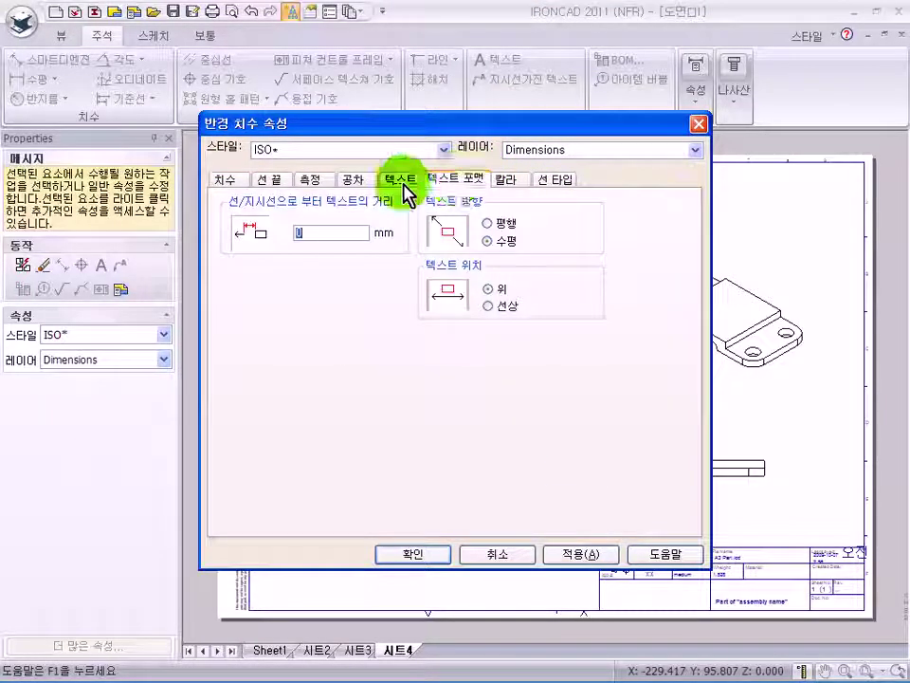
left_click(403, 180)
left_click(585, 197)
left_click(569, 230)
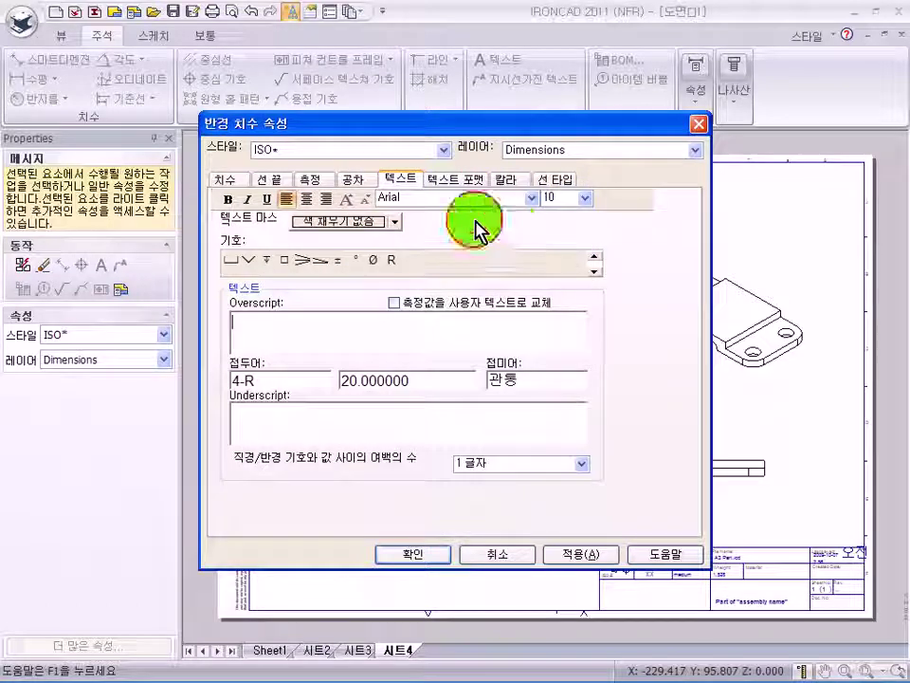
left_click(556, 181)
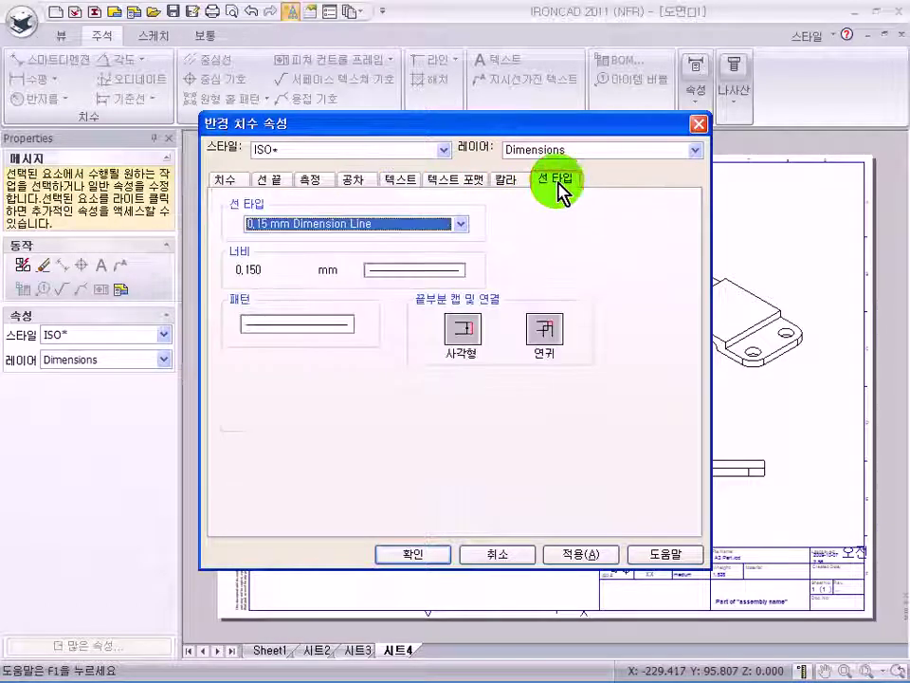